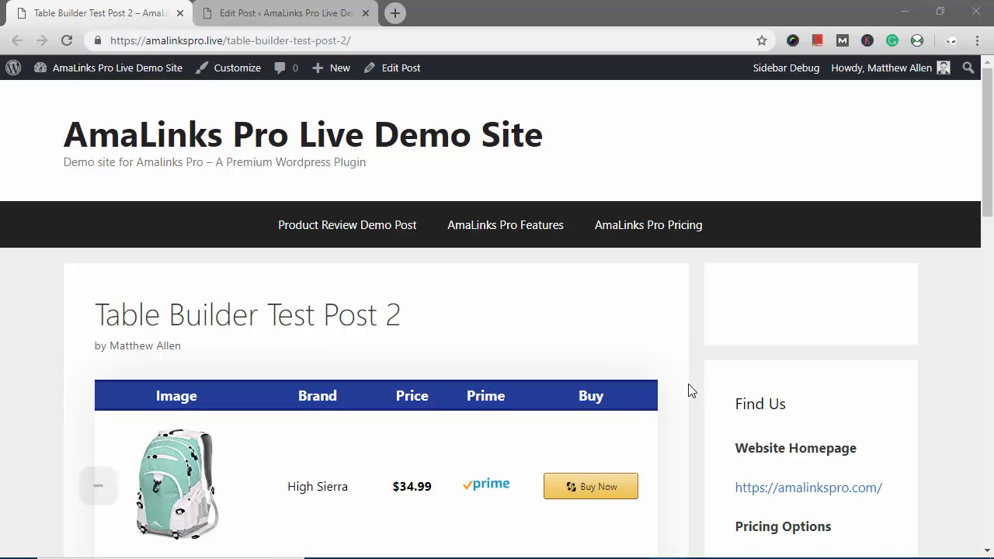
- Review the published backpack comparison table at desktop width, from the first product row down to the lower rows
{"action": "scroll", "coordinate": [668, 384], "scroll_direction": "down", "scroll_amount": 2}
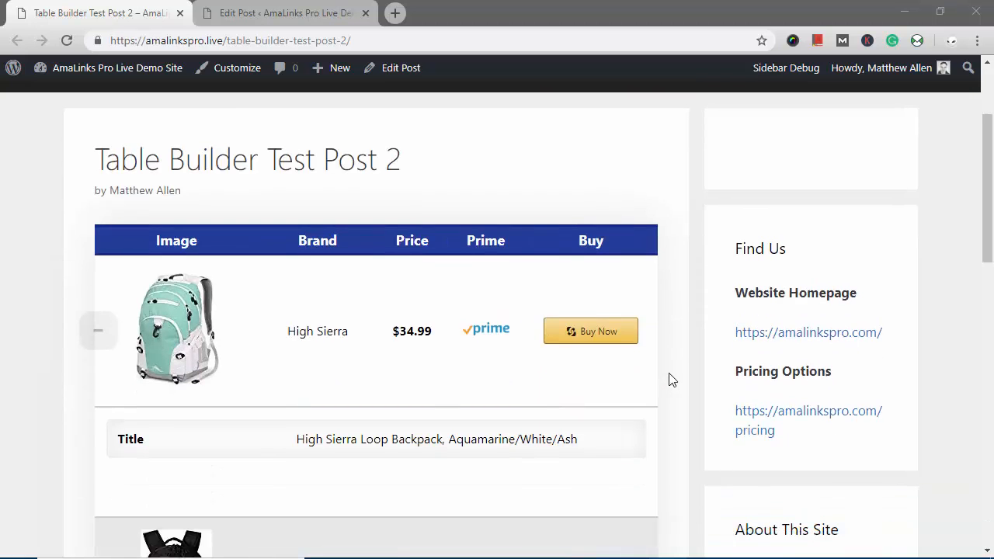
{"action": "scroll", "coordinate": [667, 375], "scroll_direction": "down", "scroll_amount": 3}
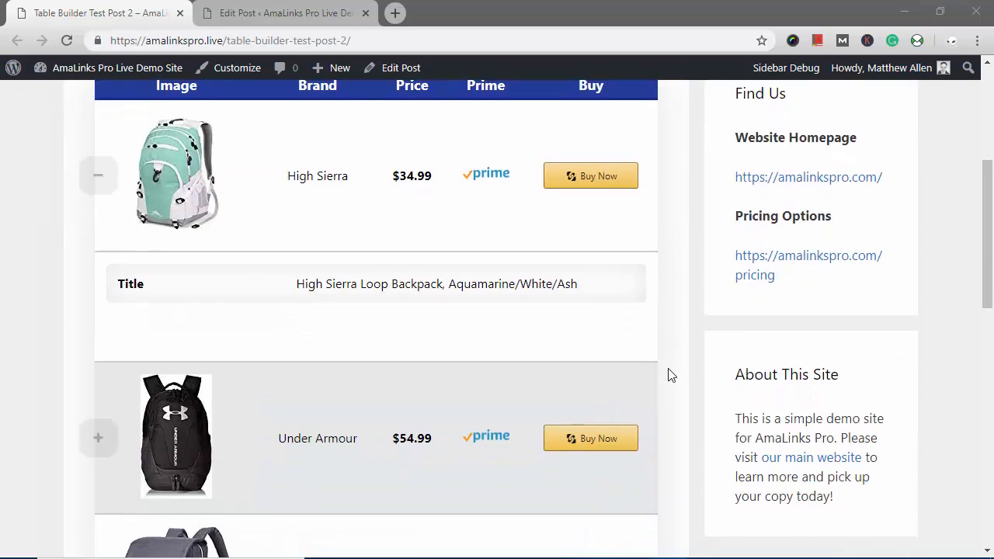
{"action": "scroll", "coordinate": [670, 375], "scroll_direction": "down", "scroll_amount": 4}
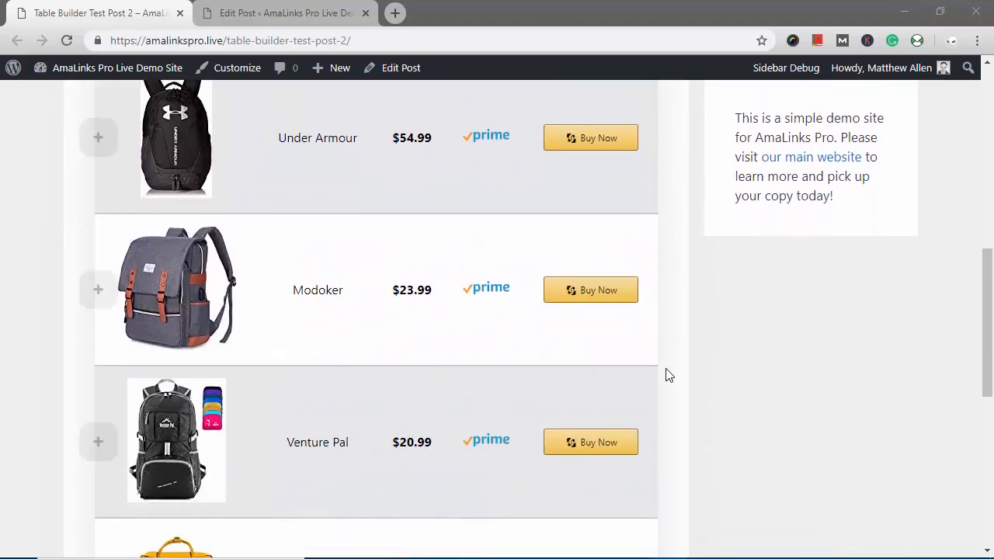
{"action": "scroll", "coordinate": [666, 375], "scroll_direction": "up", "scroll_amount": 6}
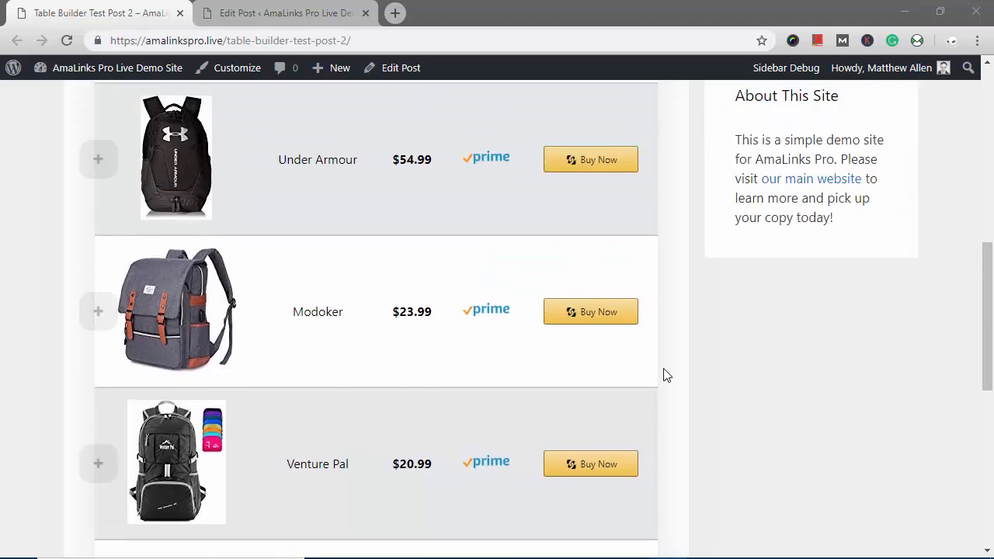
{"action": "scroll", "coordinate": [665, 373], "scroll_direction": "up", "scroll_amount": 1}
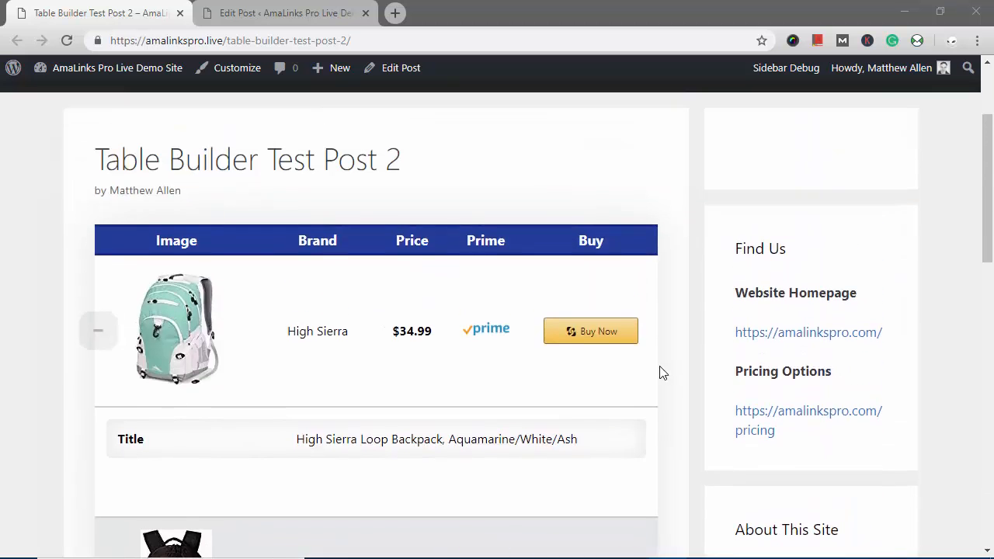
{"action": "scroll", "coordinate": [672, 338], "scroll_direction": "up", "scroll_amount": 2}
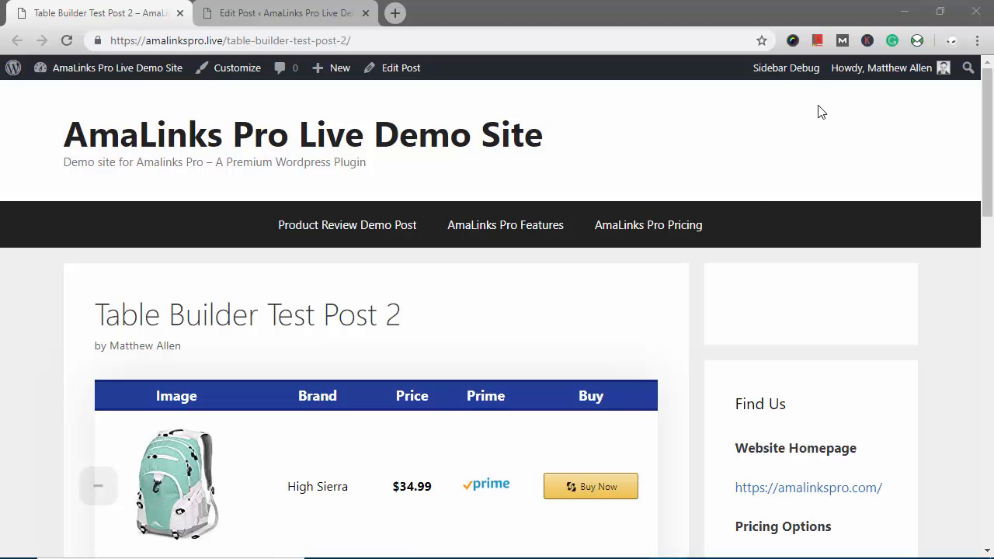
- Shrink the browser window to phone width and check how the High Sierra row's details collapse and expand
{"action": "left_click", "coordinate": [941, 13]}
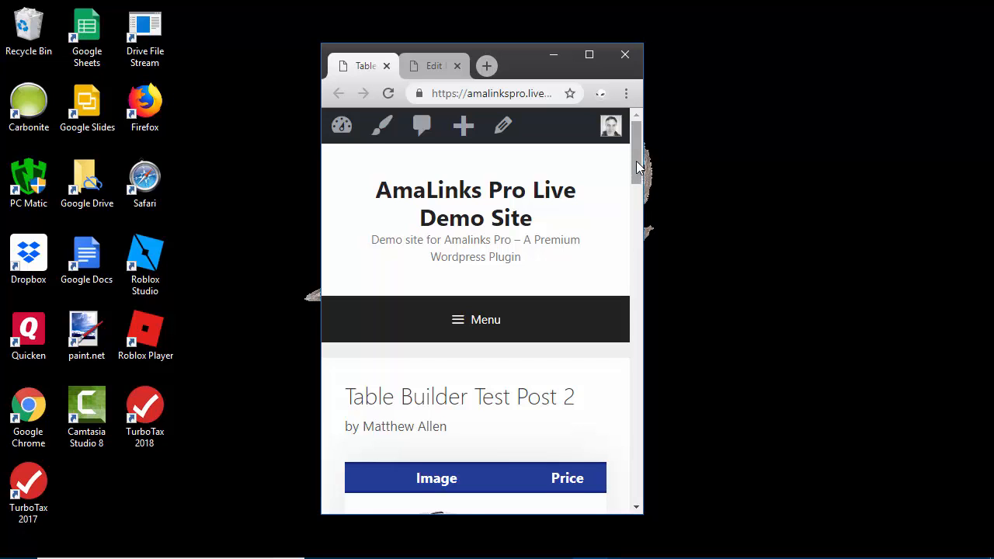
{"action": "left_click_drag", "start_coordinate": [637, 167], "coordinate": [633, 225]}
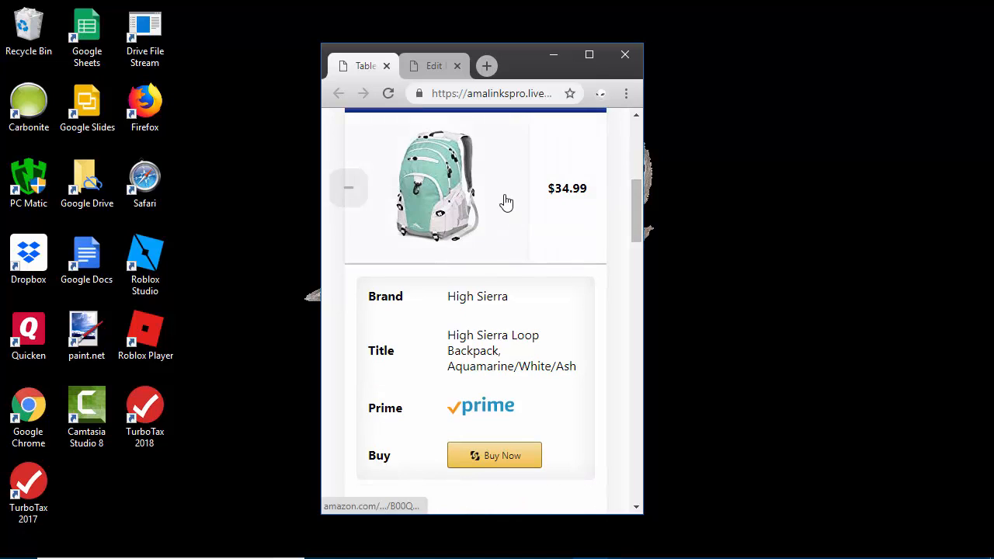
{"action": "left_click", "coordinate": [348, 190]}
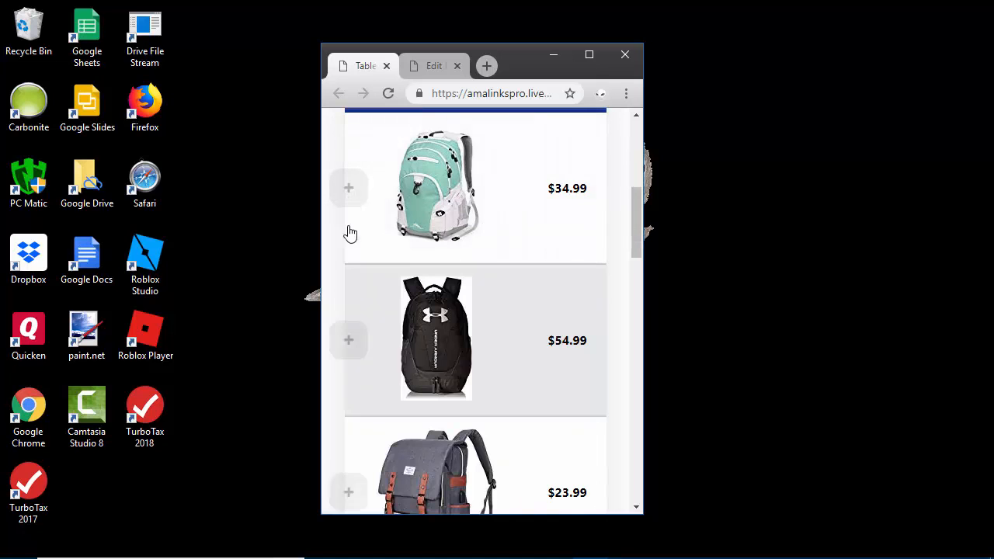
{"action": "left_click", "coordinate": [350, 187]}
{"action": "left_click", "coordinate": [350, 190]}
{"action": "scroll", "coordinate": [398, 216], "scroll_direction": "down", "scroll_amount": 1}
{"action": "scroll", "coordinate": [392, 289], "scroll_direction": "down", "scroll_amount": 3}
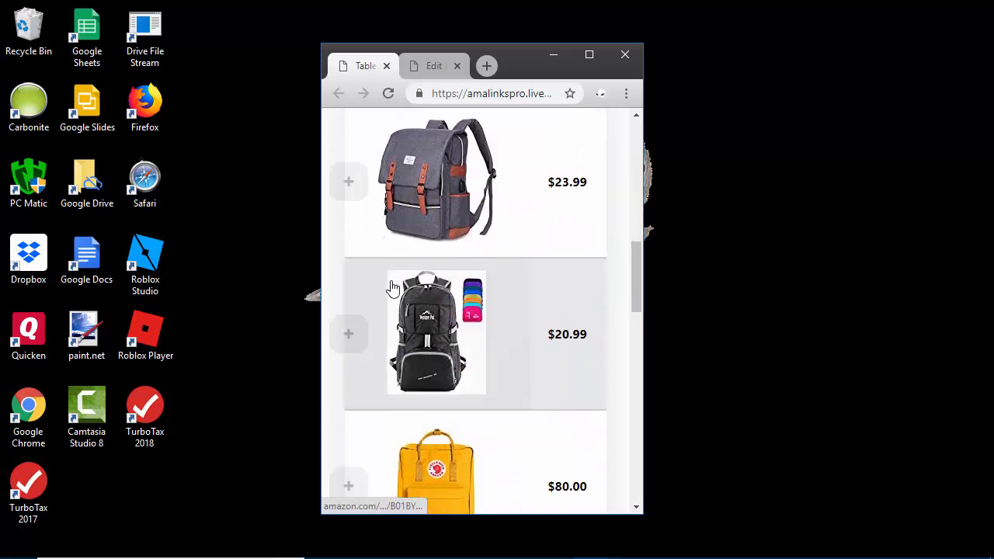
- Expand and collapse the details of the Venture Pal and Fjallraven rows in the narrow table layout
{"action": "left_click", "coordinate": [351, 333]}
{"action": "scroll", "coordinate": [370, 329], "scroll_direction": "down", "scroll_amount": 3}
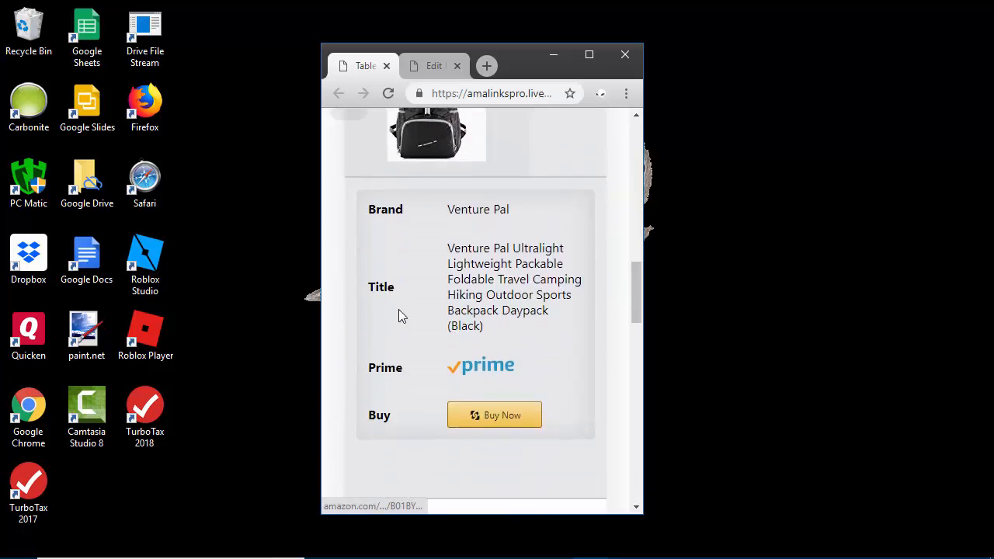
{"action": "scroll", "coordinate": [401, 298], "scroll_direction": "up", "scroll_amount": 2}
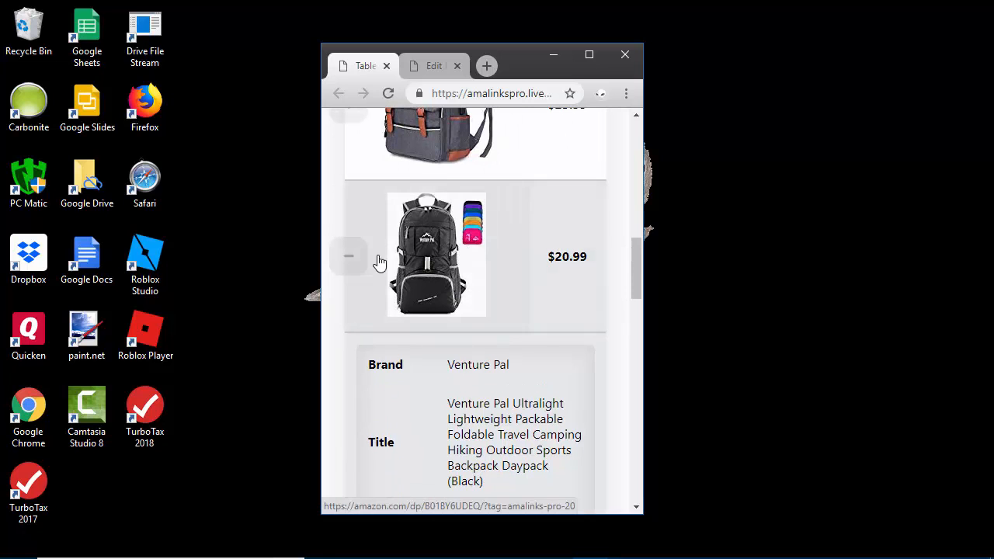
{"action": "left_click", "coordinate": [350, 258]}
{"action": "scroll", "coordinate": [350, 264], "scroll_direction": "down", "scroll_amount": 3}
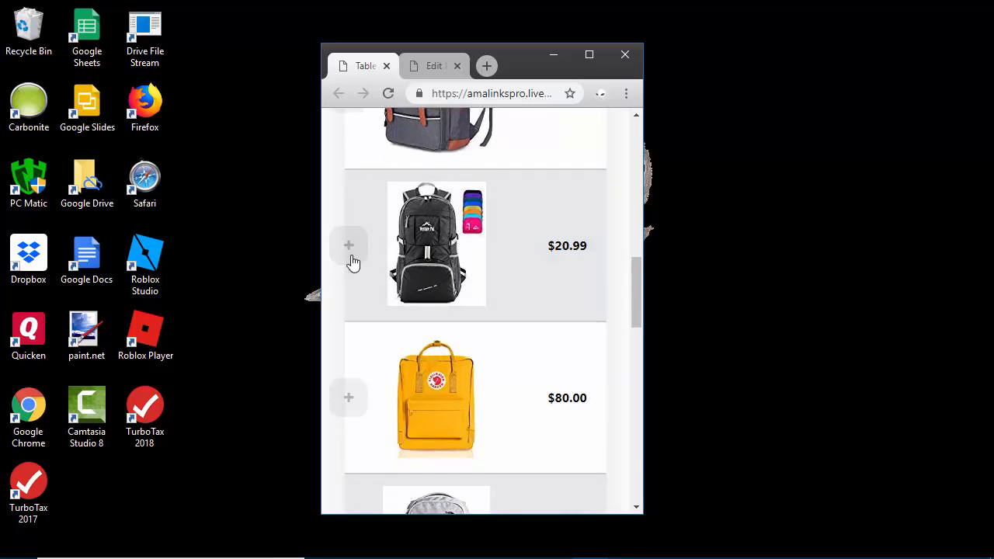
{"action": "left_click", "coordinate": [350, 176]}
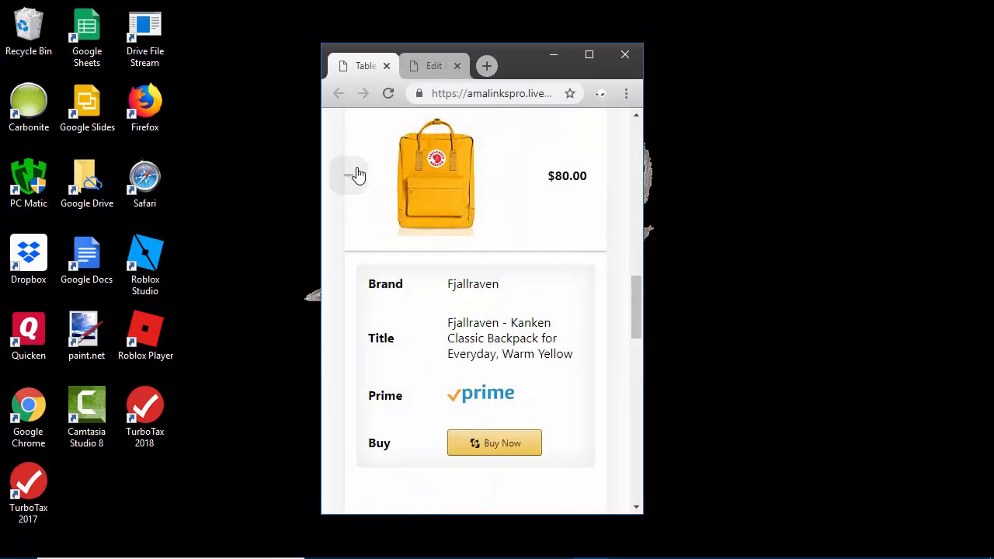
{"action": "left_click", "coordinate": [357, 179]}
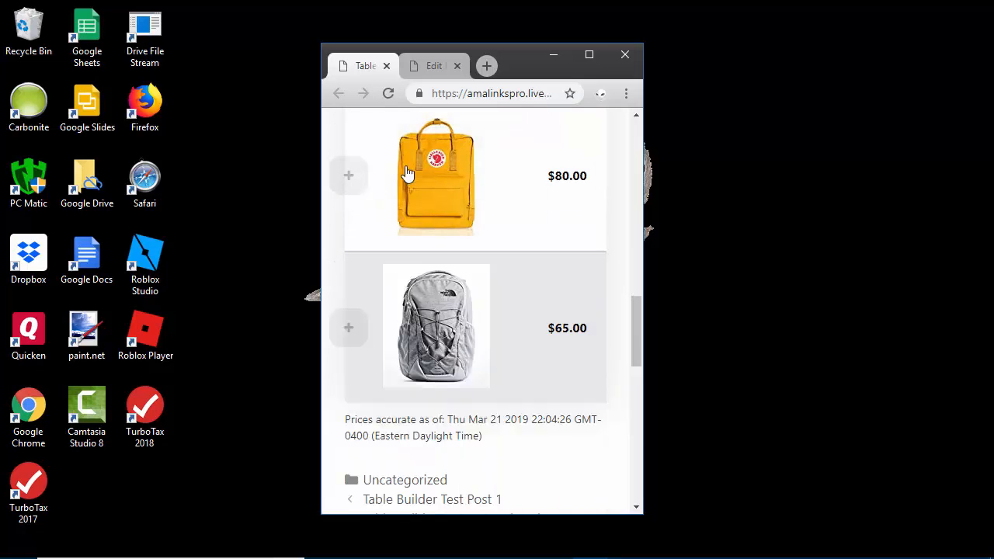
- Maximize the browser and open the Product Comparison Table Builder from the editor of the Table Builder Demo - Backpacks post
{"action": "left_click", "coordinate": [591, 55]}
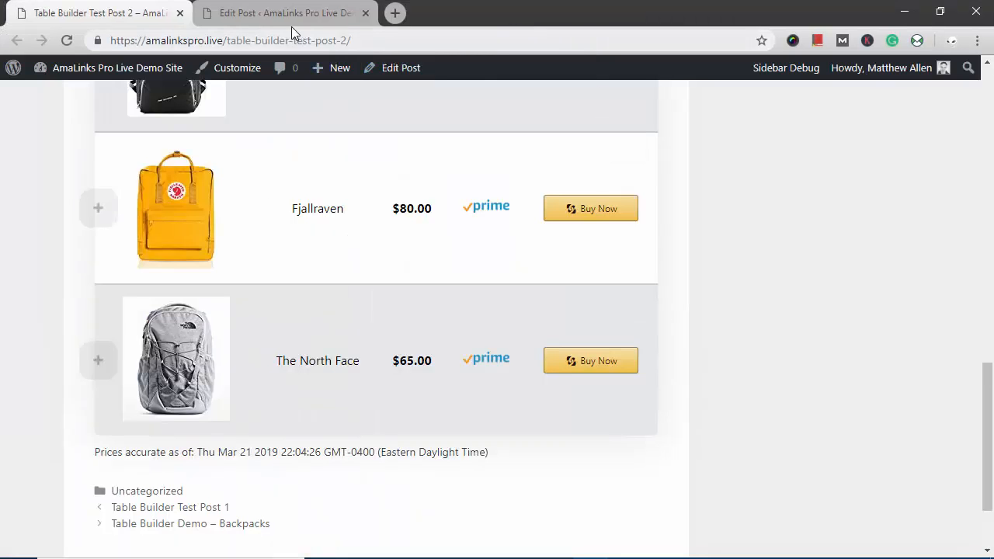
{"action": "left_click", "coordinate": [285, 19]}
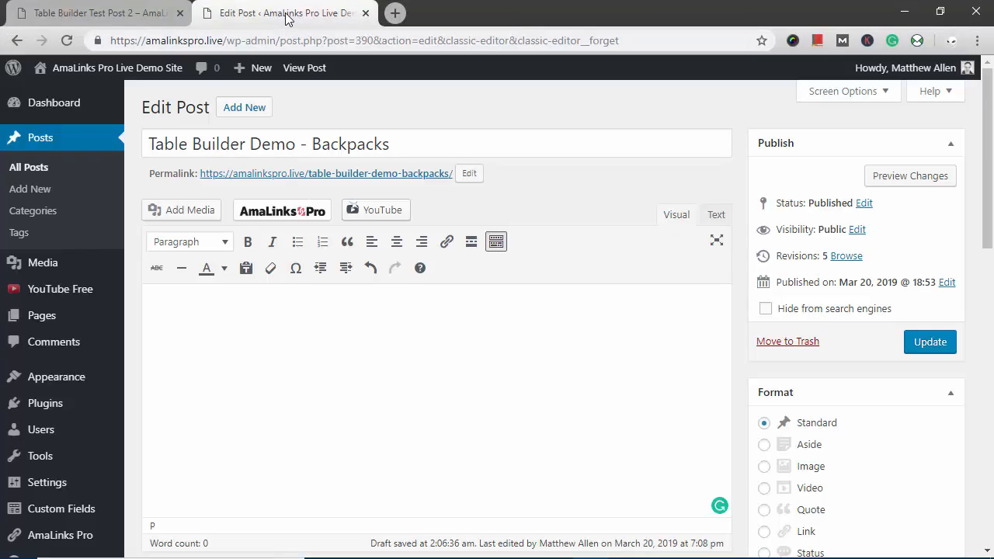
{"action": "left_click", "coordinate": [280, 209]}
{"action": "left_click", "coordinate": [222, 332]}
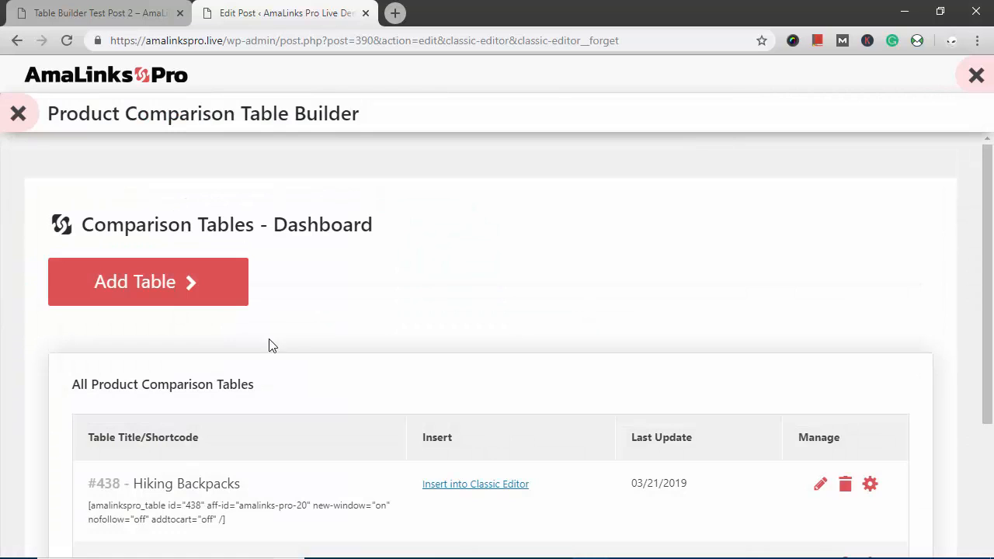
- Create a new comparison table named "Backpacks 2" and continue to its editor
{"action": "left_click", "coordinate": [234, 284]}
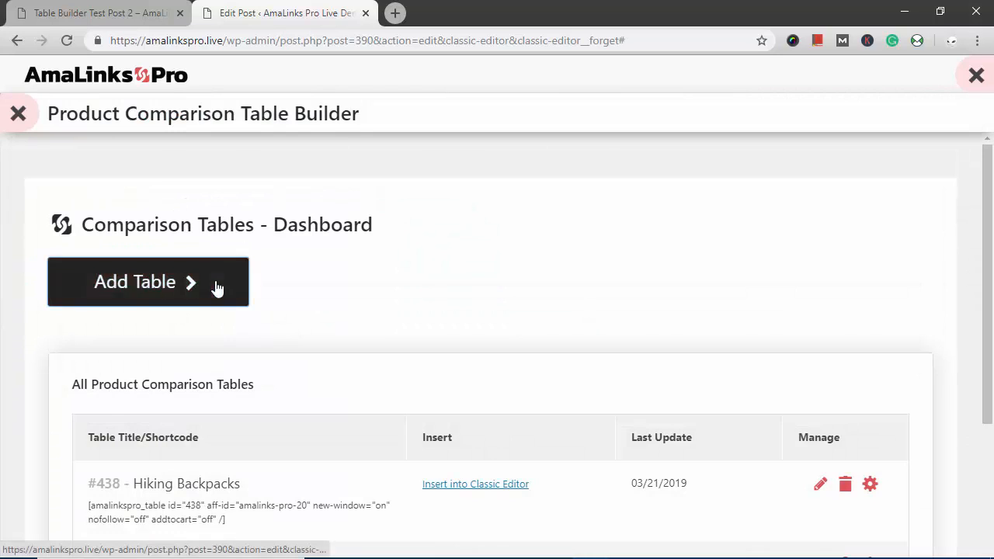
{"action": "left_click", "coordinate": [168, 270]}
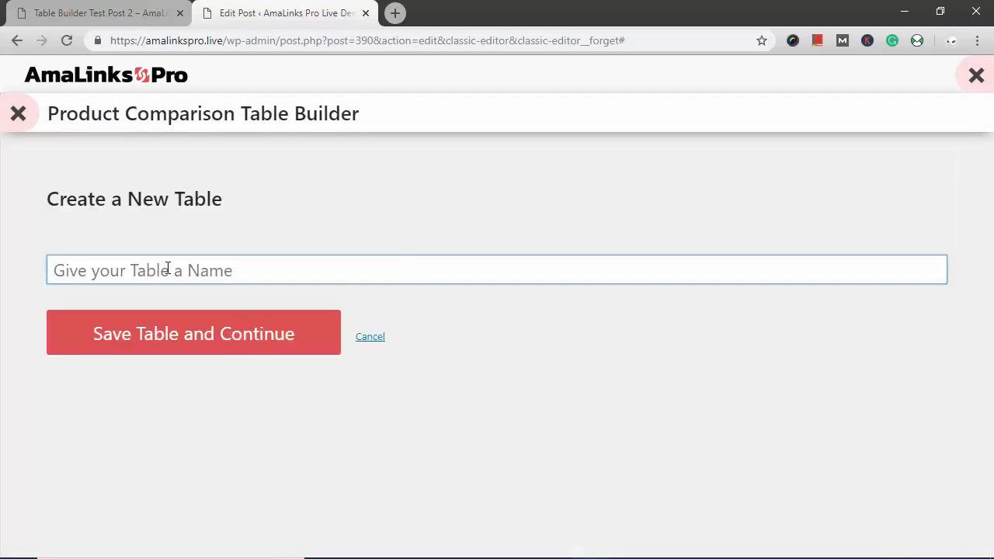
{"action": "type", "text": "Backpacks 2"}
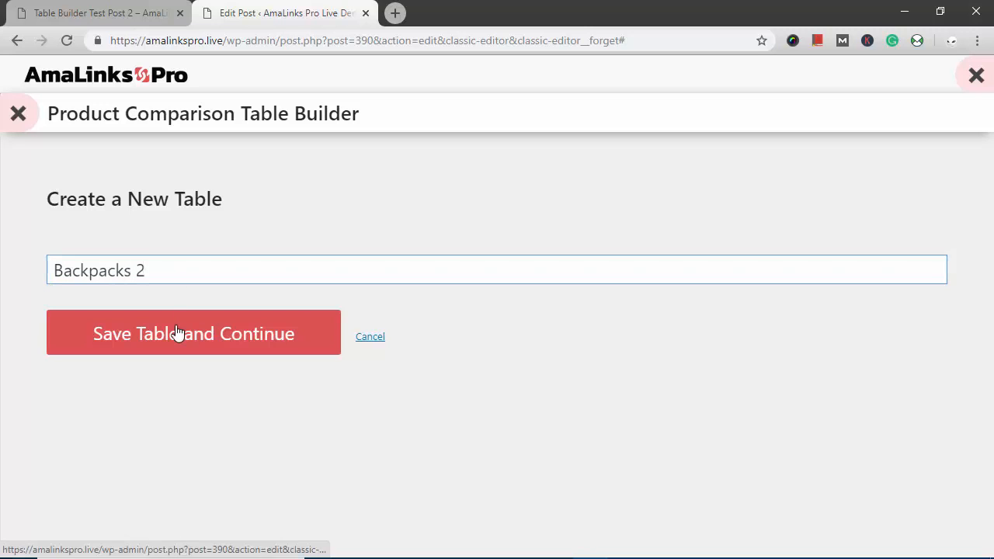
{"action": "left_click", "coordinate": [178, 327]}
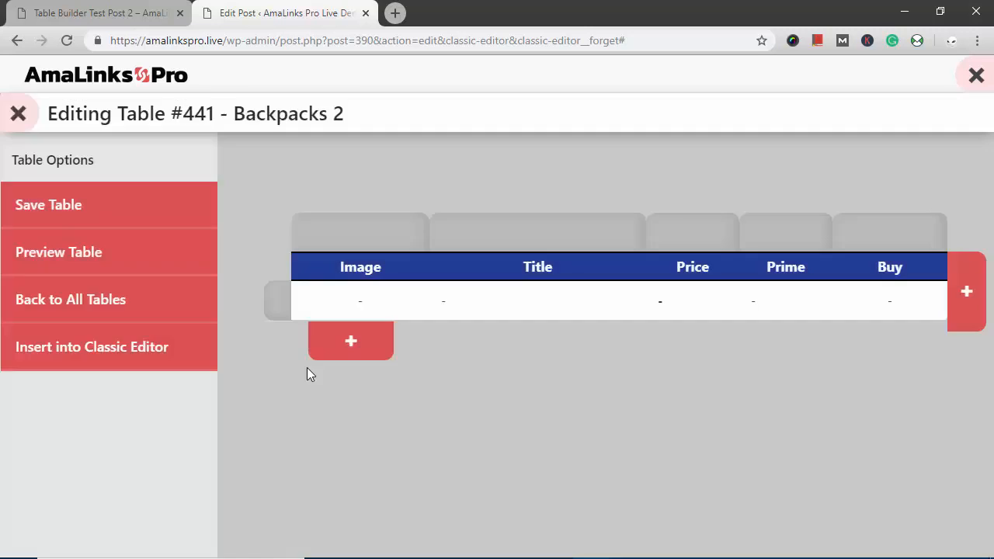
- Start adding products to the table and search for the keyword "backpacks"
{"action": "left_click", "coordinate": [353, 341]}
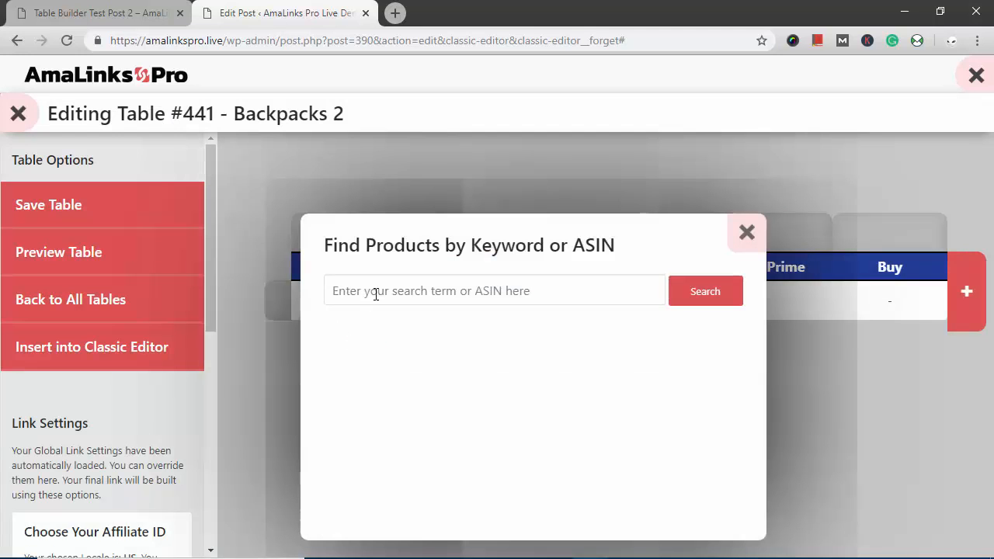
{"action": "left_click", "coordinate": [375, 294]}
{"action": "left_click", "coordinate": [363, 328]}
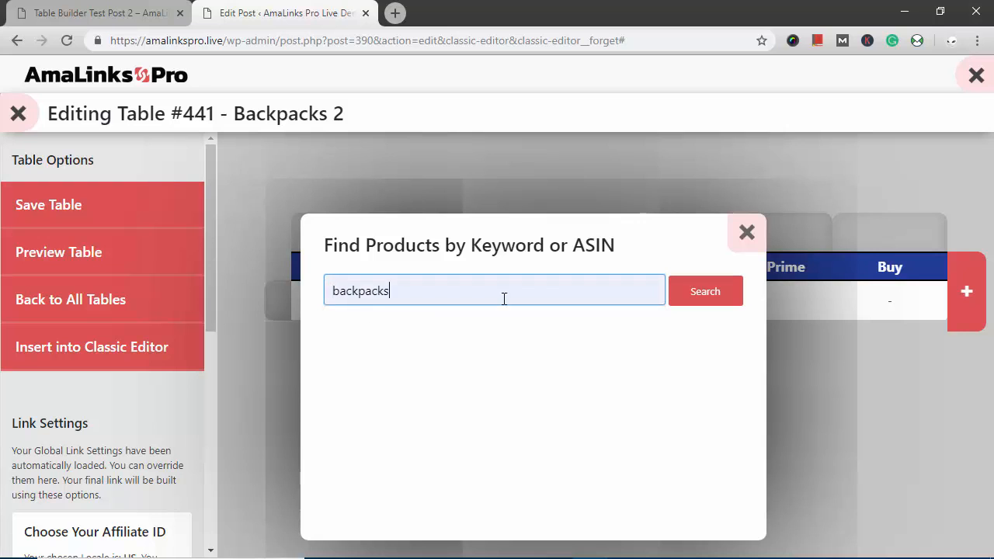
{"action": "left_click", "coordinate": [697, 292]}
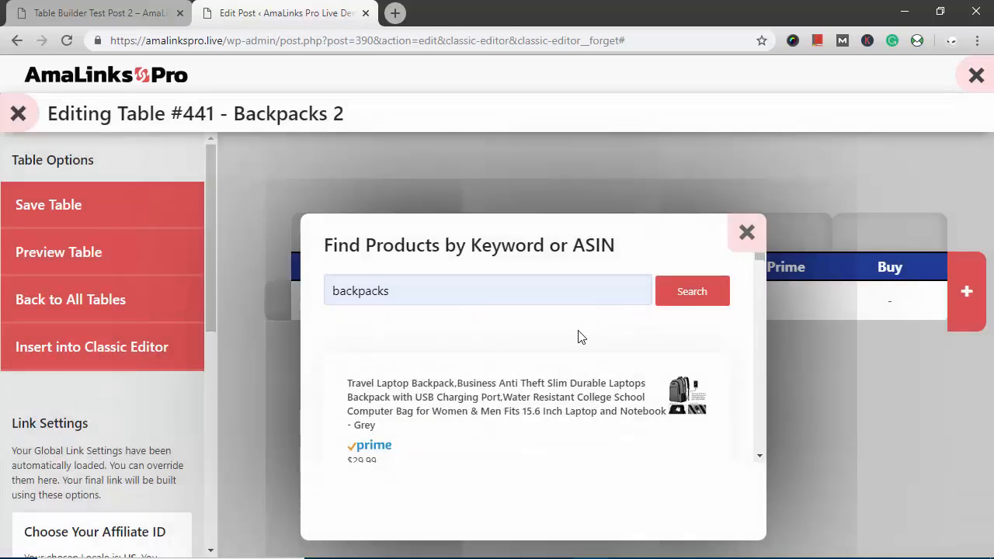
- Select the High Sierra Loop, Modoker Vintage Laptop and Under Armour Hustle 3.0 backpacks from the first page of search results
{"action": "scroll", "coordinate": [579, 336], "scroll_direction": "down", "scroll_amount": 1}
{"action": "scroll", "coordinate": [579, 336], "scroll_direction": "down", "scroll_amount": 1}
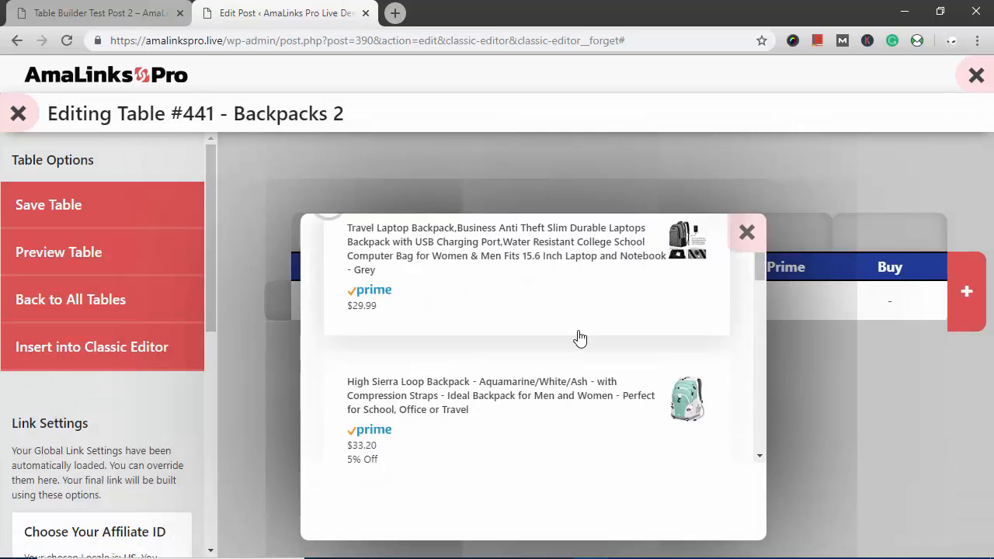
{"action": "left_click", "coordinate": [452, 400]}
{"action": "scroll", "coordinate": [452, 401], "scroll_direction": "down", "scroll_amount": 1}
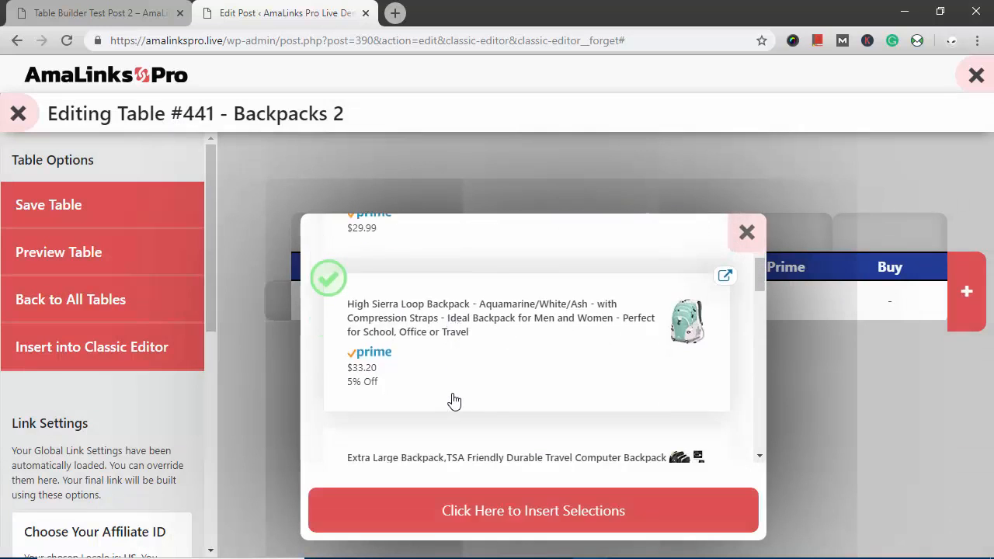
{"action": "scroll", "coordinate": [428, 362], "scroll_direction": "down", "scroll_amount": 1}
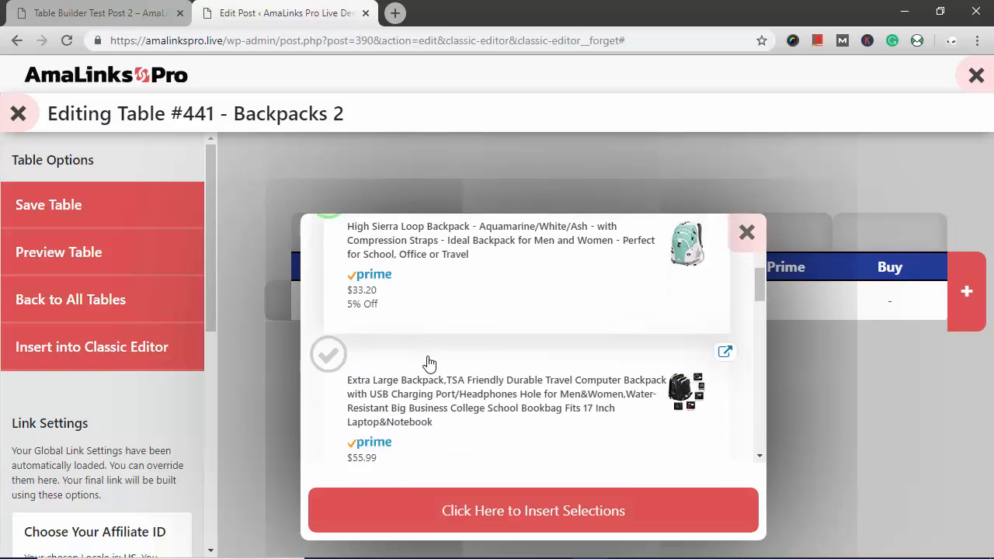
{"action": "scroll", "coordinate": [428, 362], "scroll_direction": "down", "scroll_amount": 4}
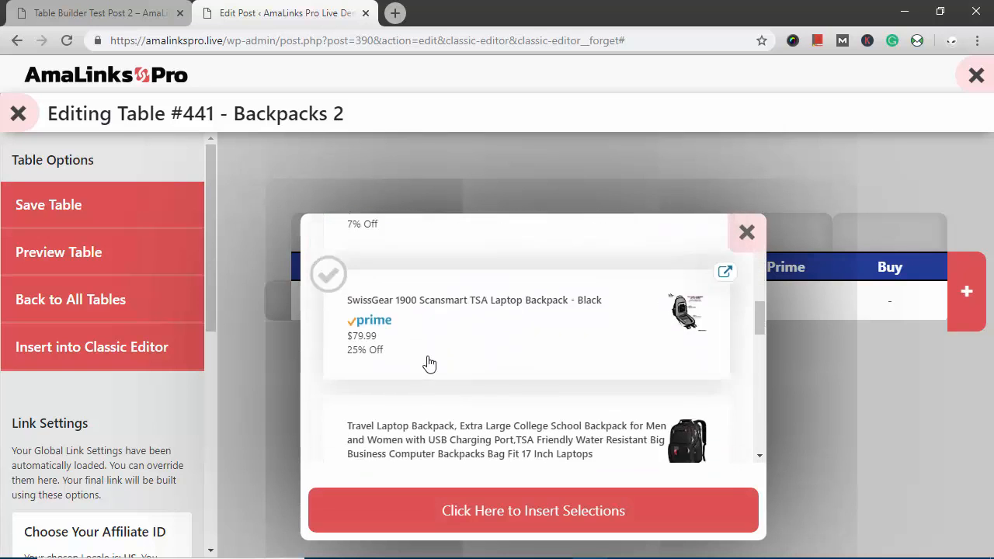
{"action": "scroll", "coordinate": [429, 354], "scroll_direction": "down", "scroll_amount": 2}
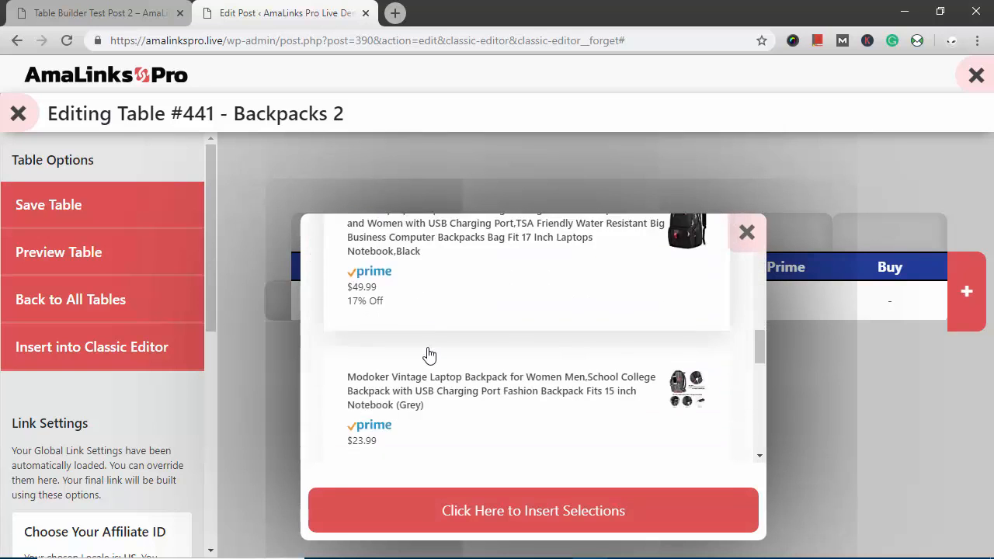
{"action": "left_click", "coordinate": [419, 376]}
{"action": "scroll", "coordinate": [421, 373], "scroll_direction": "down", "scroll_amount": 3}
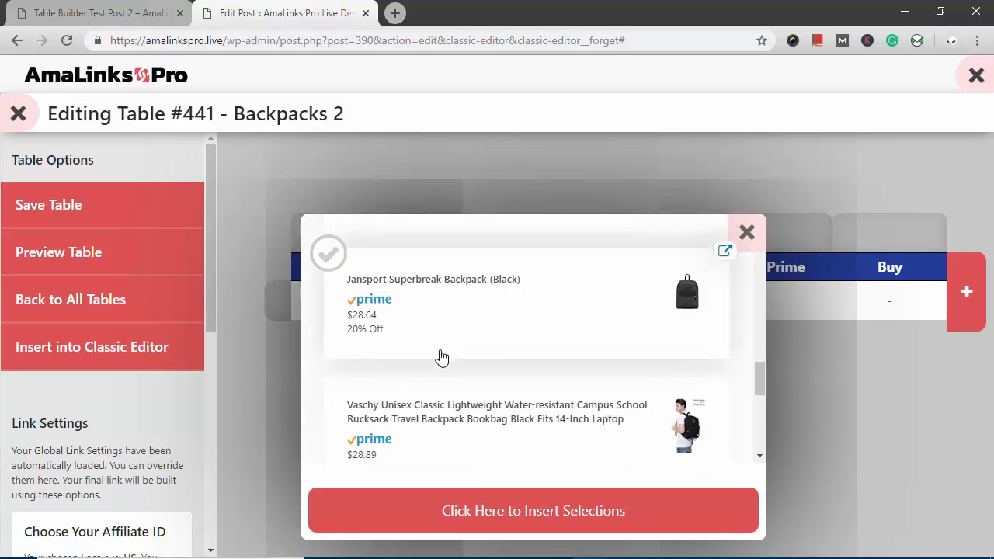
{"action": "scroll", "coordinate": [440, 356], "scroll_direction": "down", "scroll_amount": 2}
{"action": "scroll", "coordinate": [441, 356], "scroll_direction": "down", "scroll_amount": 1}
{"action": "left_click", "coordinate": [428, 311]}
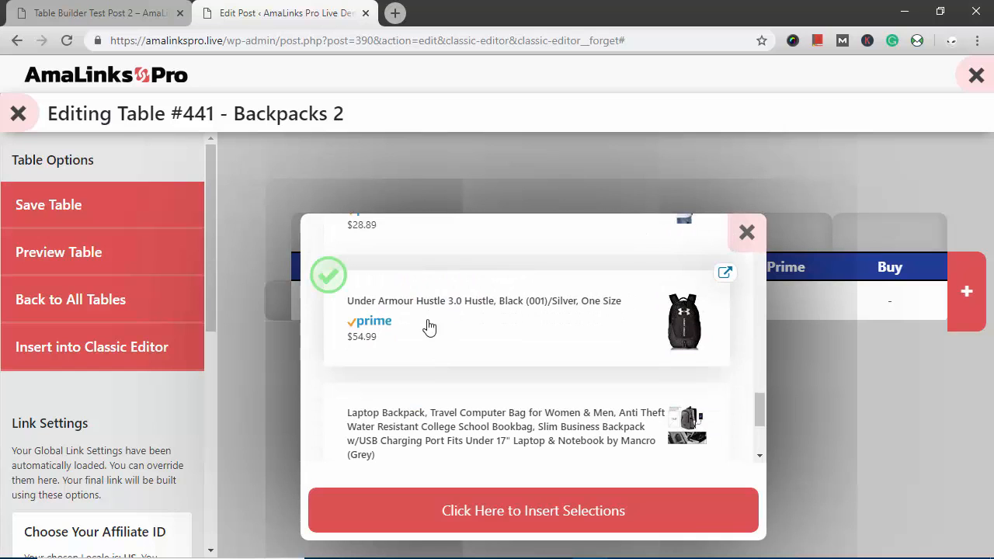
- Select the Fjallraven Kanken Warm Yellow and The North Face Jester backpacks from the second results page and insert all selections into the table
{"action": "scroll", "coordinate": [433, 354], "scroll_direction": "down", "scroll_amount": 2}
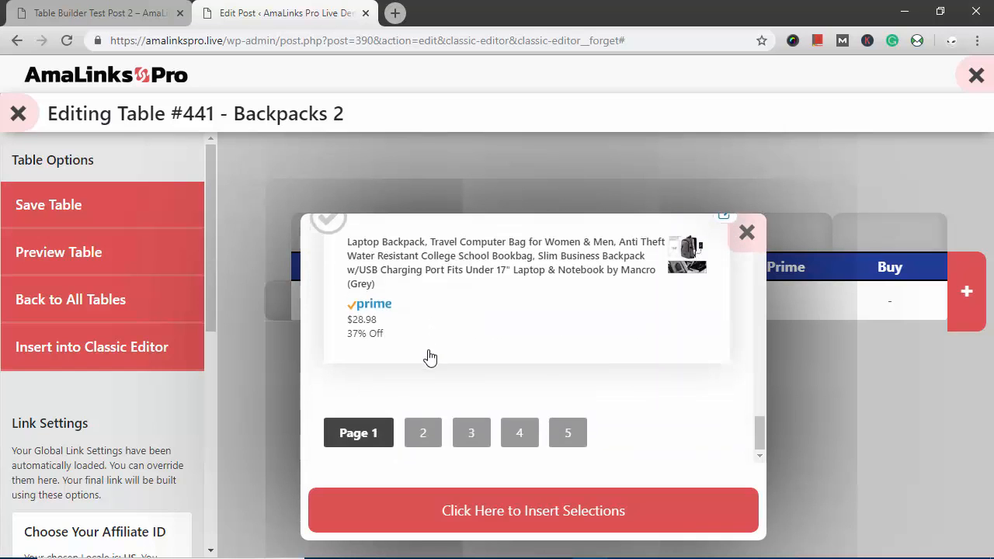
{"action": "left_click", "coordinate": [429, 433]}
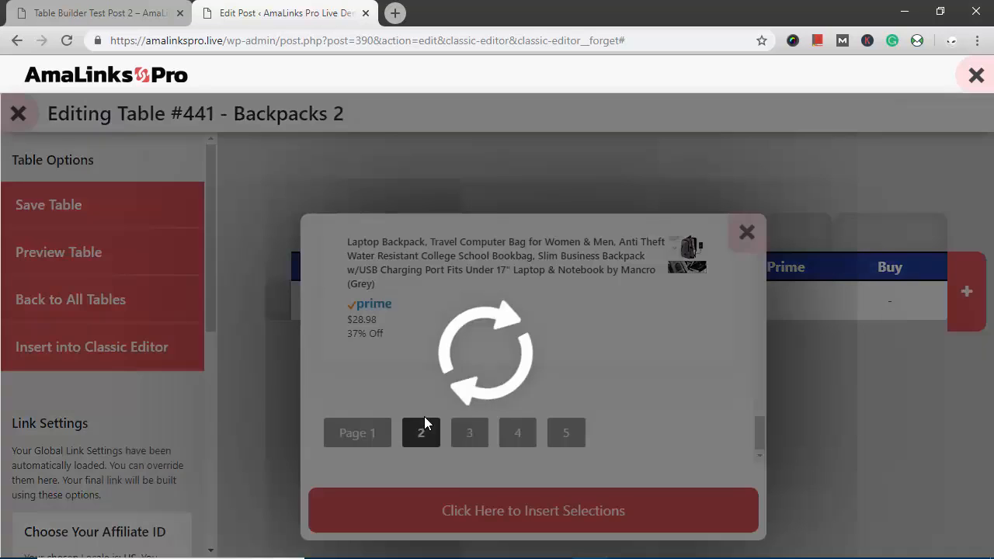
{"action": "scroll", "coordinate": [420, 419], "scroll_direction": "up", "scroll_amount": 3}
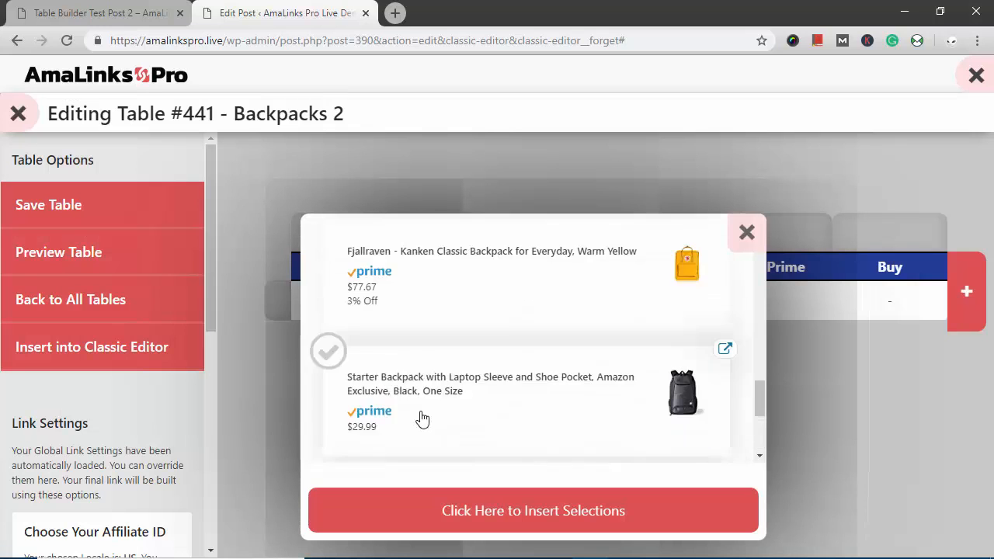
{"action": "left_click", "coordinate": [462, 280]}
{"action": "scroll", "coordinate": [464, 285], "scroll_direction": "up", "scroll_amount": 2}
{"action": "scroll", "coordinate": [403, 366], "scroll_direction": "up", "scroll_amount": 3}
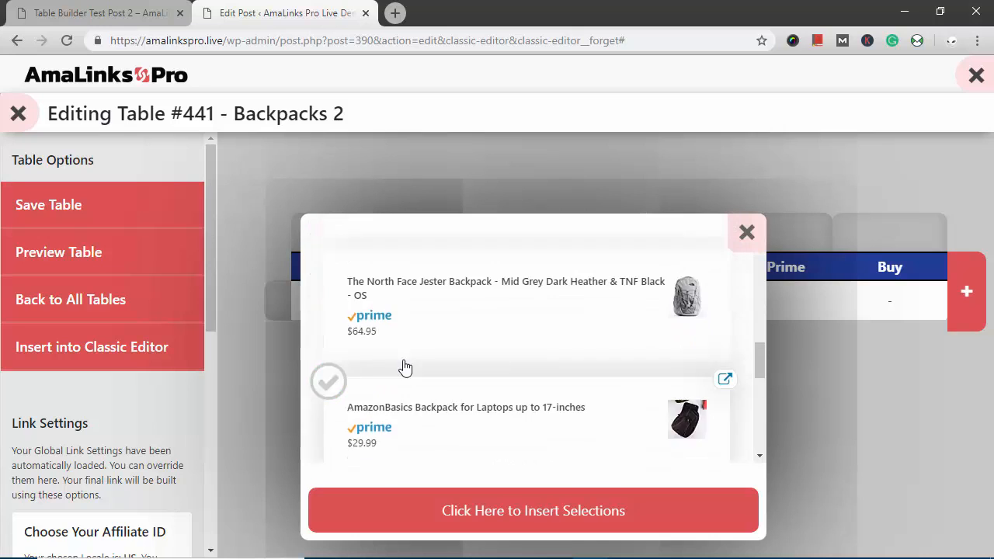
{"action": "left_click", "coordinate": [415, 411]}
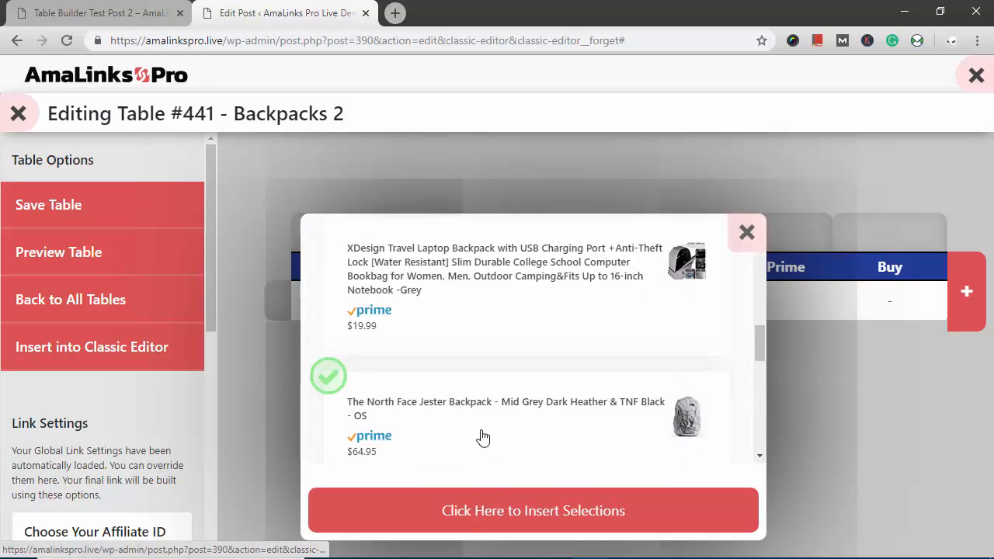
{"action": "left_click", "coordinate": [528, 511]}
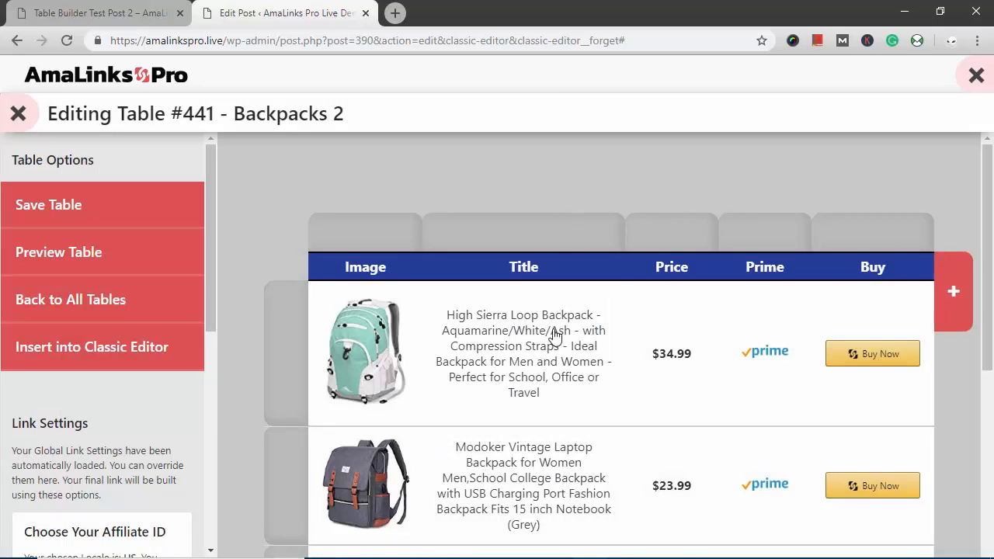
- Delete the Title column from the comparison table and confirm the deletion
{"action": "scroll", "coordinate": [553, 334], "scroll_direction": "down", "scroll_amount": 2}
{"action": "scroll", "coordinate": [554, 335], "scroll_direction": "down", "scroll_amount": 2}
{"action": "scroll", "coordinate": [554, 336], "scroll_direction": "up", "scroll_amount": 3}
{"action": "scroll", "coordinate": [554, 337], "scroll_direction": "up", "scroll_amount": 1}
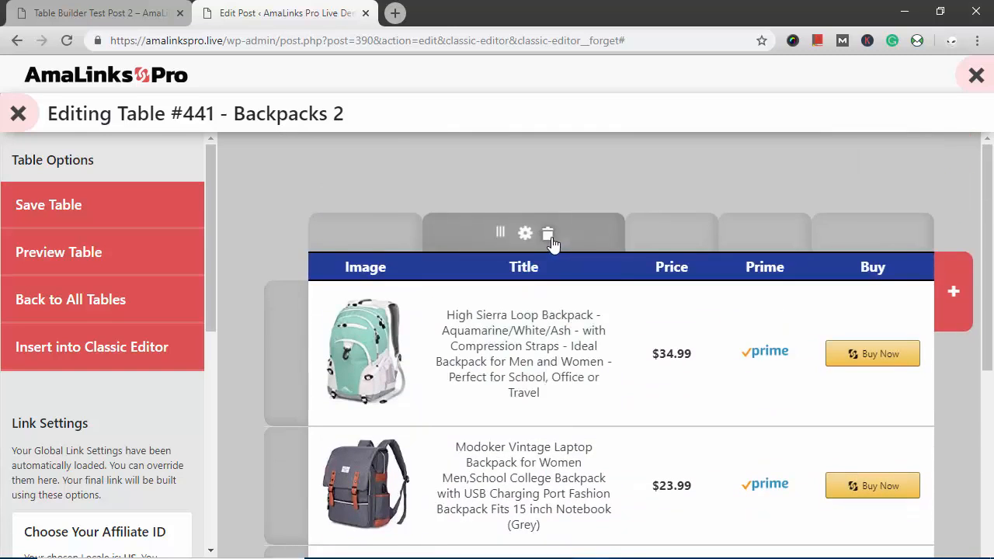
{"action": "left_click", "coordinate": [547, 234]}
{"action": "left_click", "coordinate": [572, 128]}
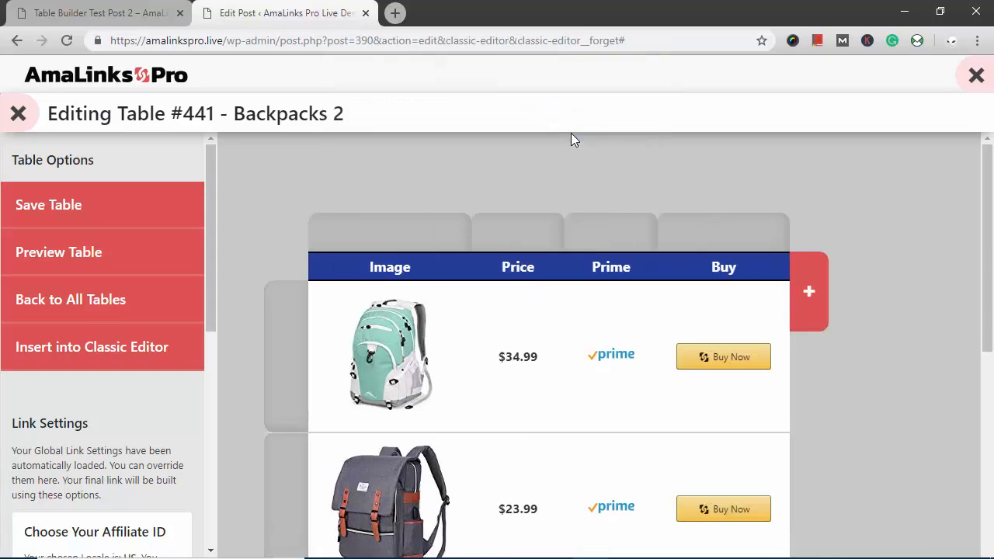
- Add a Brand column to the table and move it between the Image and Price columns
{"action": "left_click", "coordinate": [811, 290]}
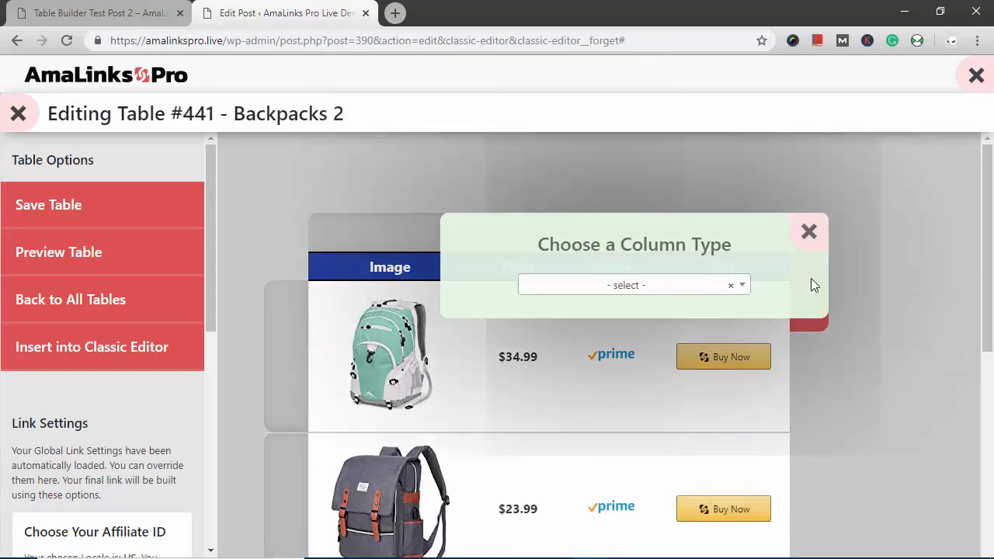
{"action": "left_click", "coordinate": [742, 288]}
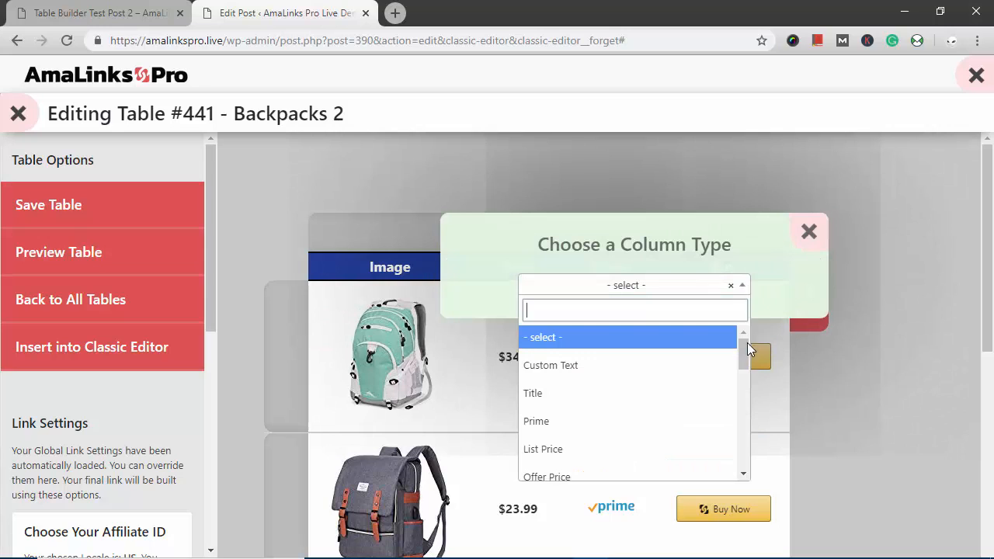
{"action": "left_click_drag", "start_coordinate": [743, 351], "coordinate": [740, 386]}
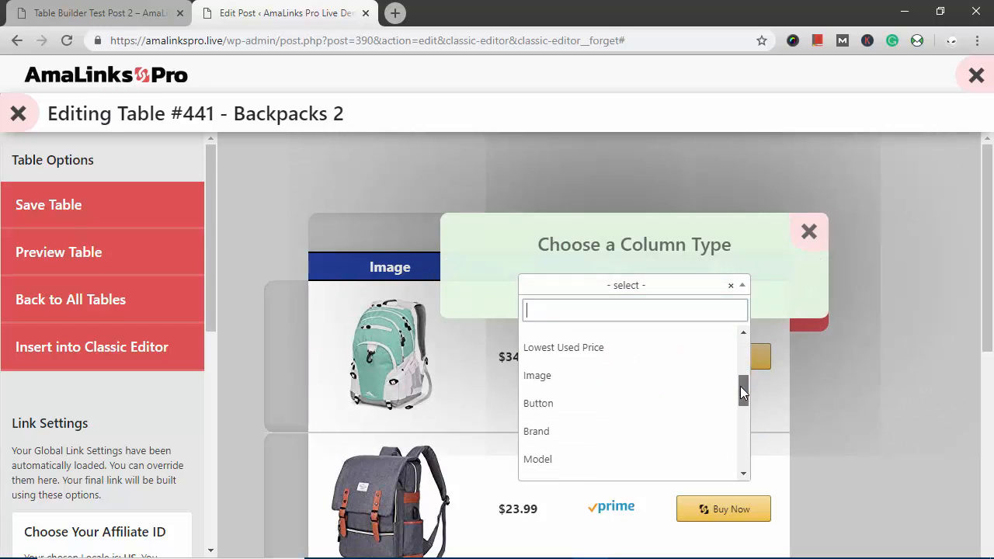
{"action": "left_click", "coordinate": [547, 427]}
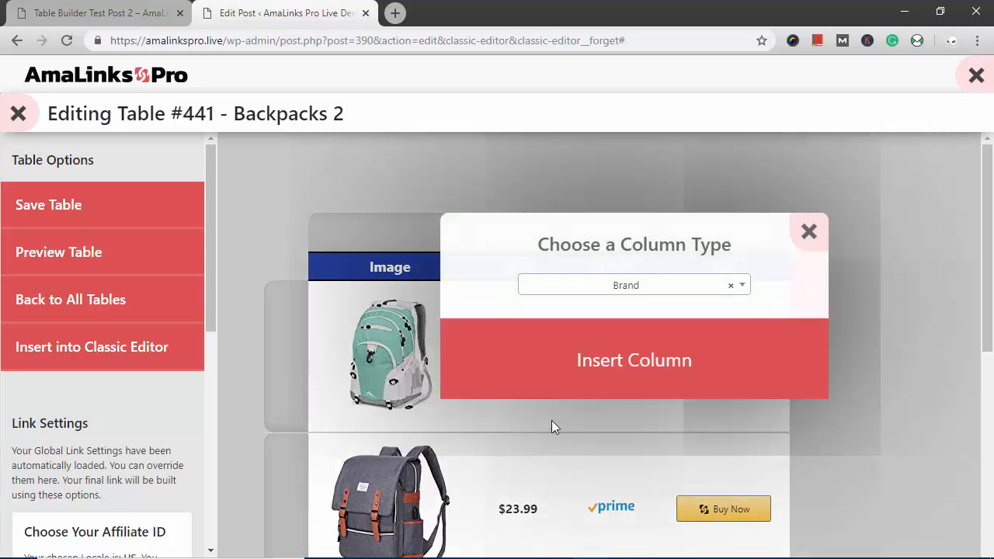
{"action": "left_click", "coordinate": [621, 373]}
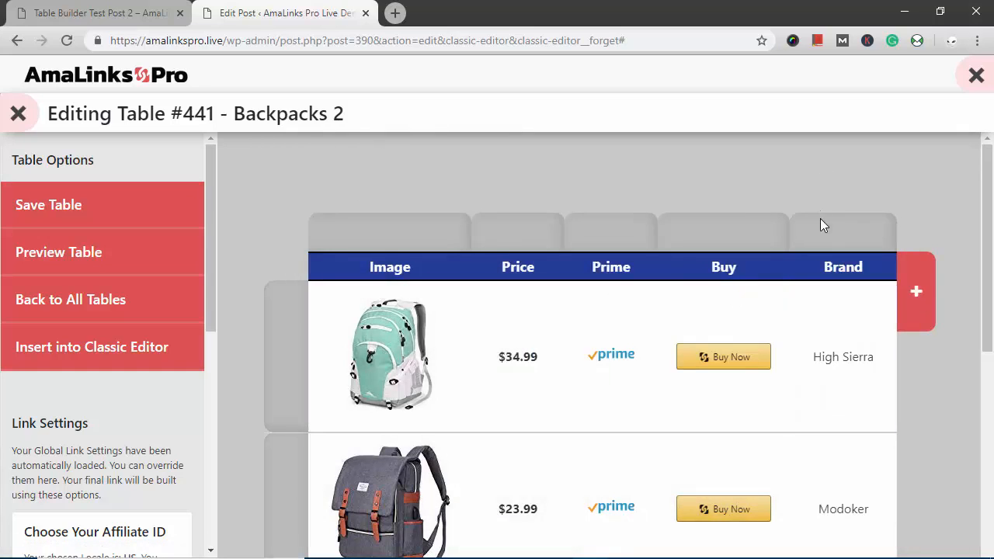
{"action": "mouse_move", "coordinate": [817, 227]}
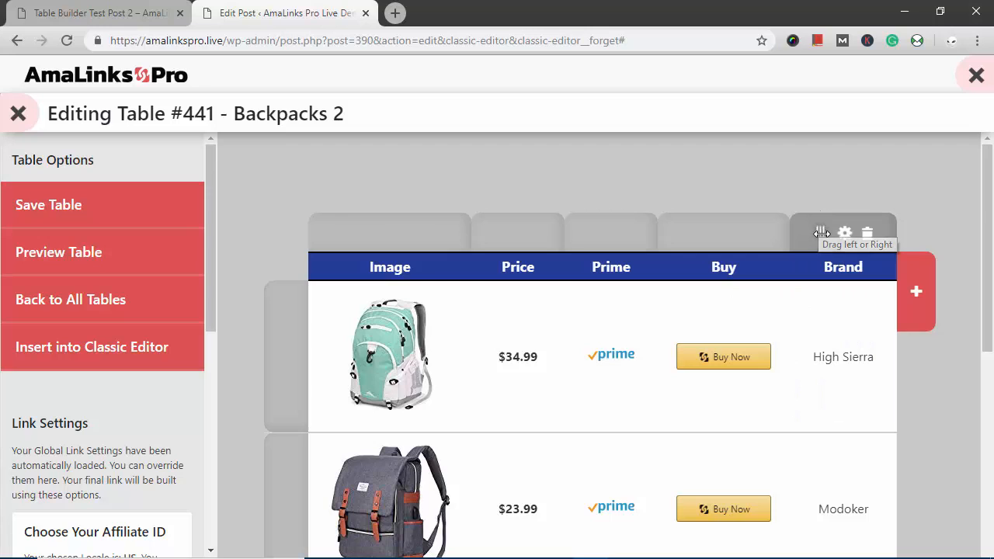
{"action": "left_click_drag", "start_coordinate": [765, 236], "coordinate": [505, 249]}
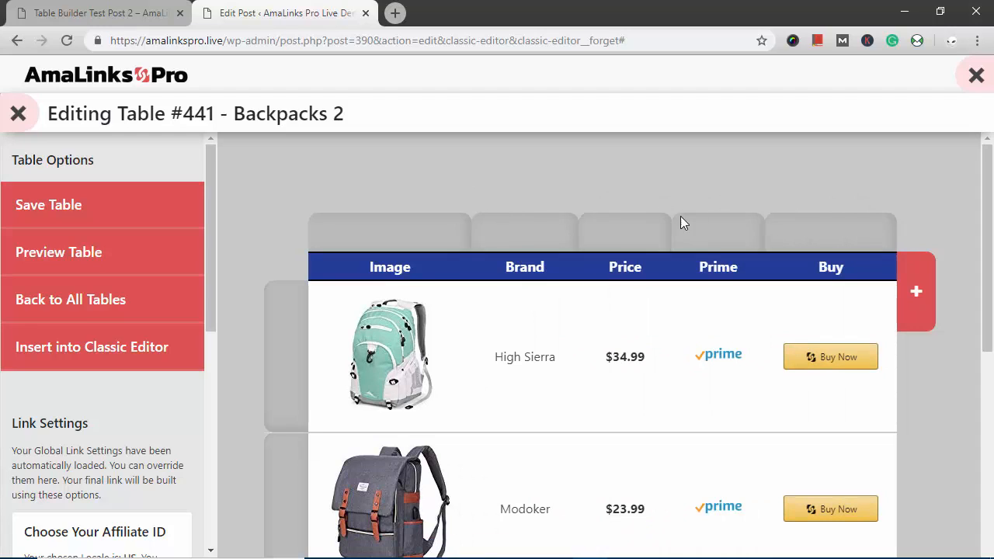
- Open the Buy column's settings and switch hiding the column on phone and tablet screens on and back off
{"action": "left_click", "coordinate": [830, 234]}
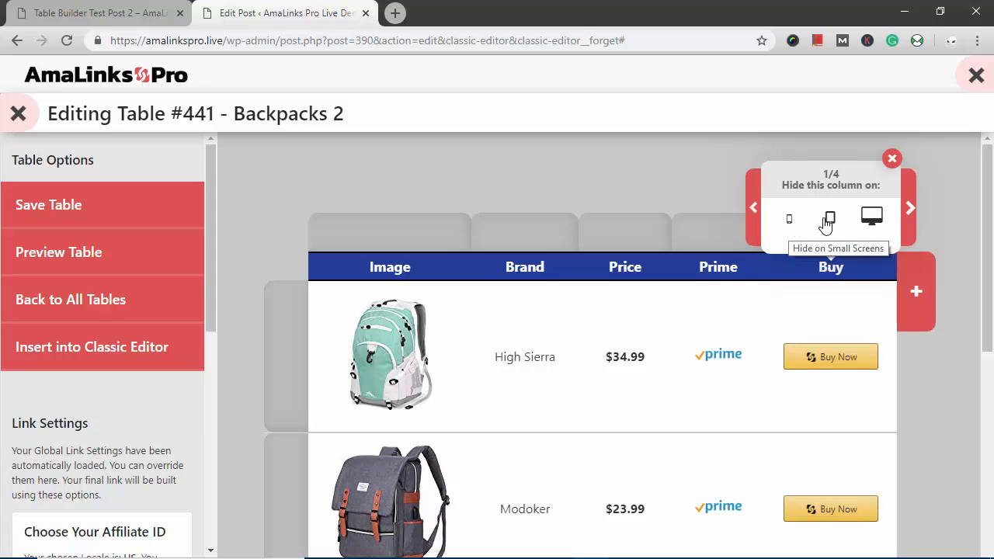
{"action": "left_click", "coordinate": [791, 221]}
{"action": "left_click", "coordinate": [830, 221]}
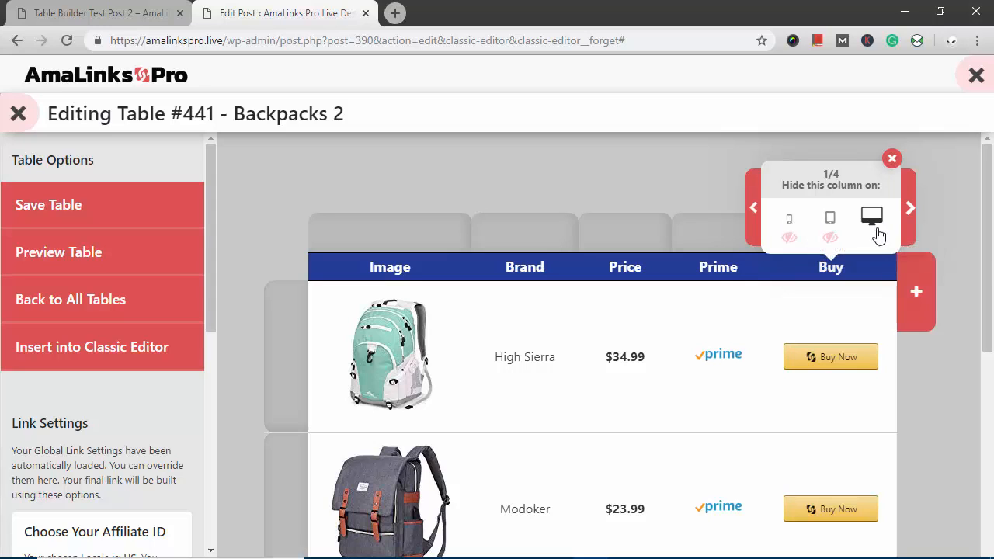
{"action": "left_click", "coordinate": [830, 226]}
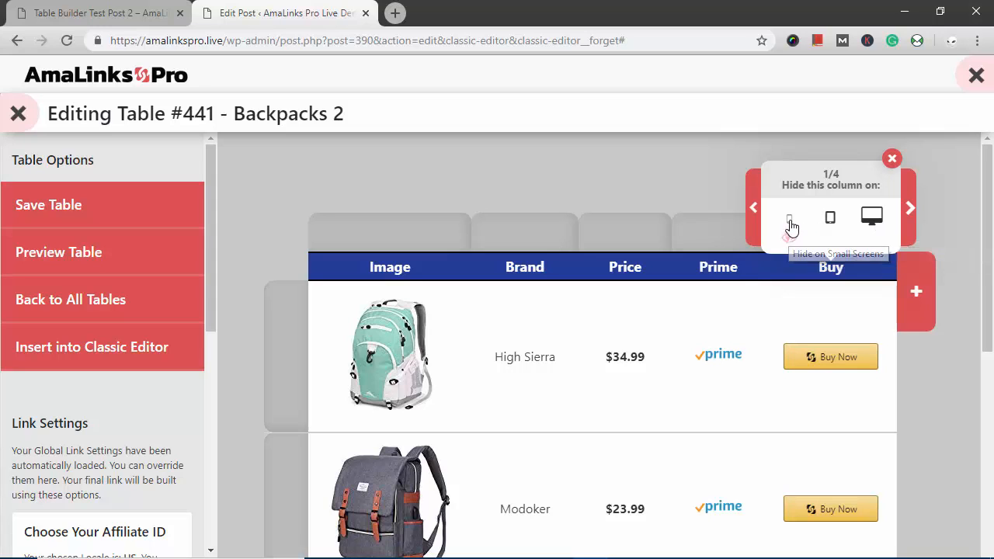
{"action": "left_click", "coordinate": [789, 227]}
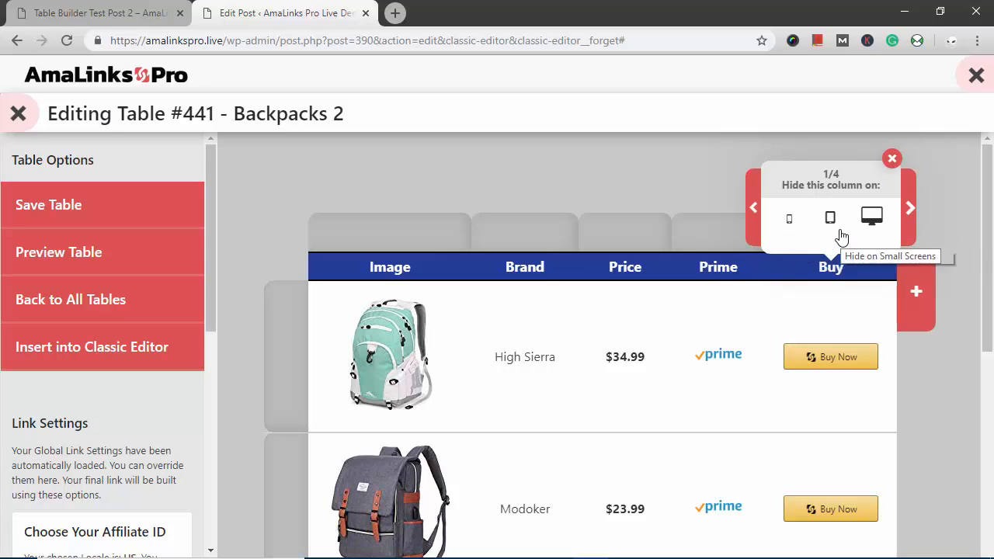
- Enable Link Cells in the Buy column's additional settings and close the column settings
{"action": "left_click", "coordinate": [911, 209]}
{"action": "left_click", "coordinate": [911, 209]}
{"action": "left_click", "coordinate": [911, 208]}
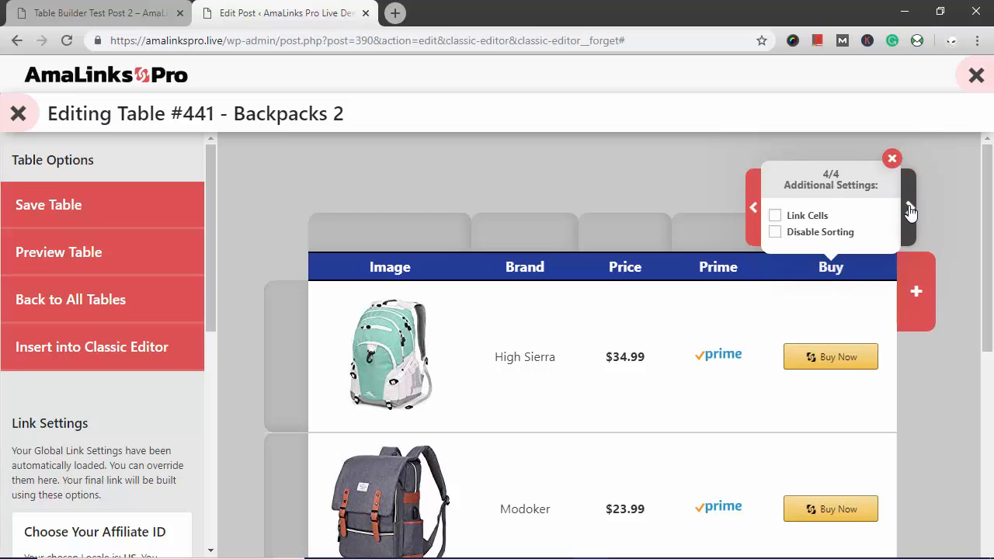
{"action": "left_click", "coordinate": [775, 216]}
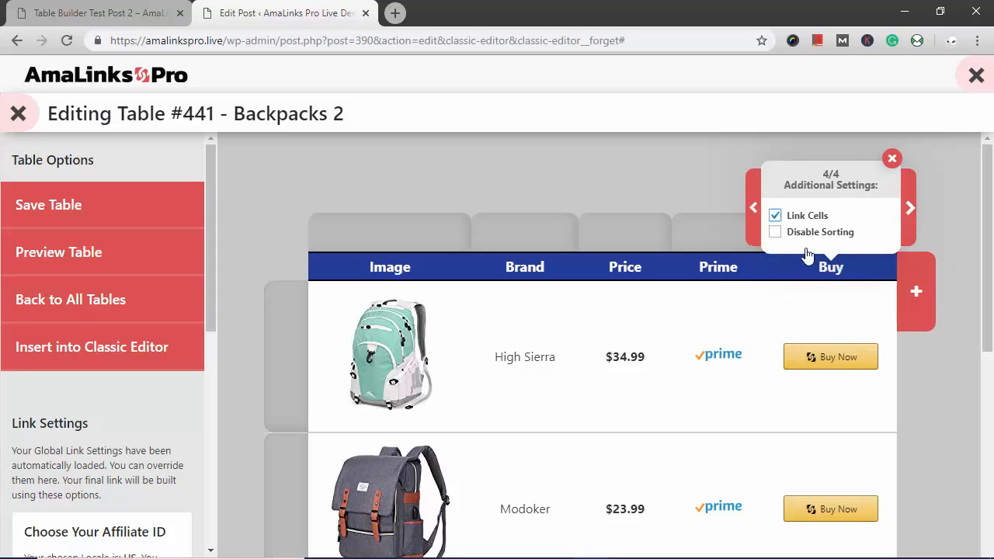
{"action": "left_click", "coordinate": [891, 160]}
- Save the comparison table and insert it into the post in the Classic Editor
{"action": "scroll", "coordinate": [712, 275], "scroll_direction": "down", "scroll_amount": 4}
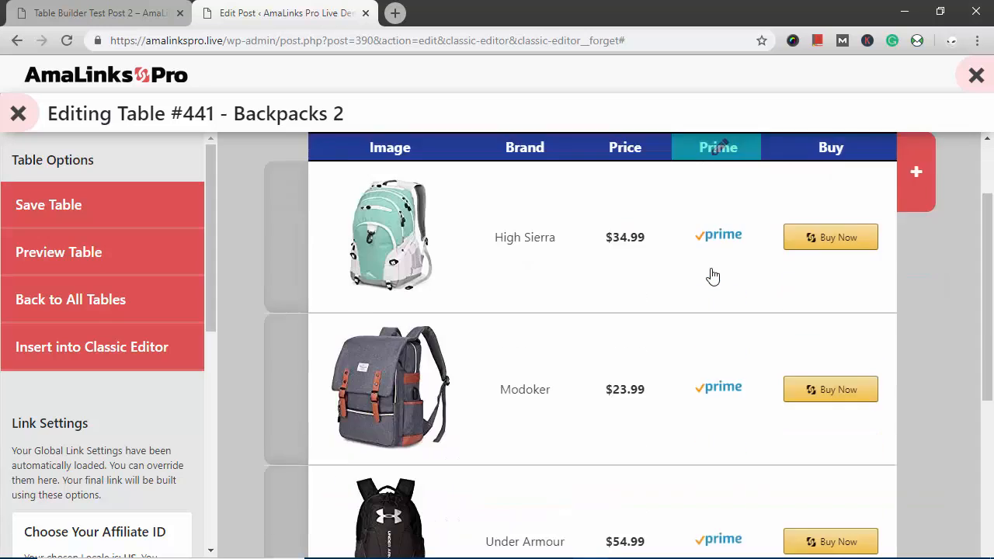
{"action": "mouse_move", "coordinate": [382, 451]}
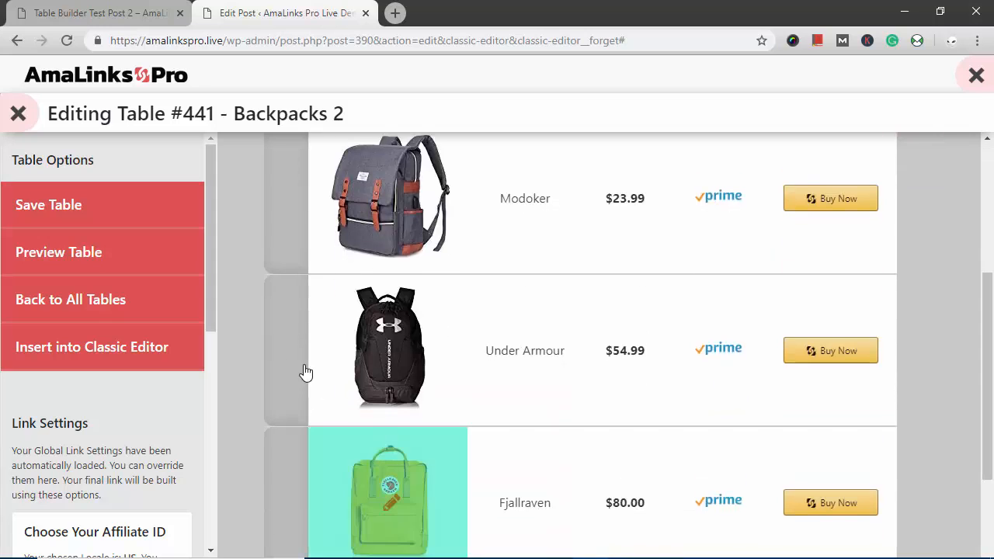
{"action": "mouse_move", "coordinate": [287, 330]}
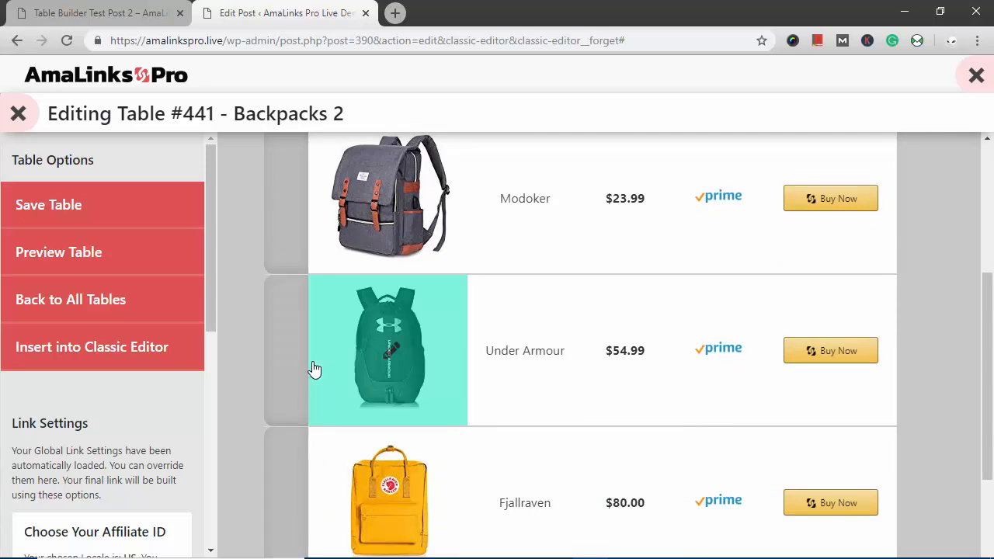
{"action": "scroll", "coordinate": [312, 368], "scroll_direction": "down", "scroll_amount": 4}
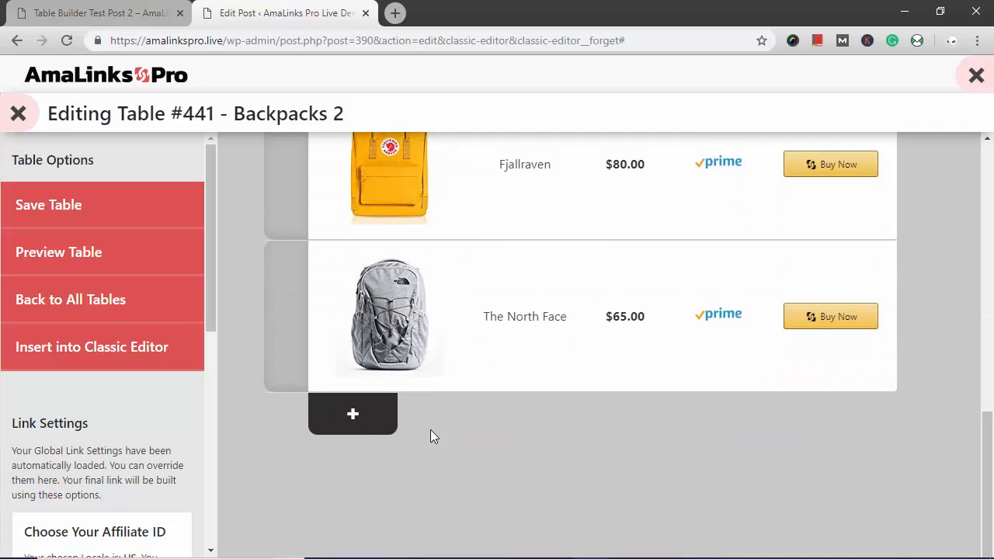
{"action": "scroll", "coordinate": [441, 434], "scroll_direction": "up", "scroll_amount": 2}
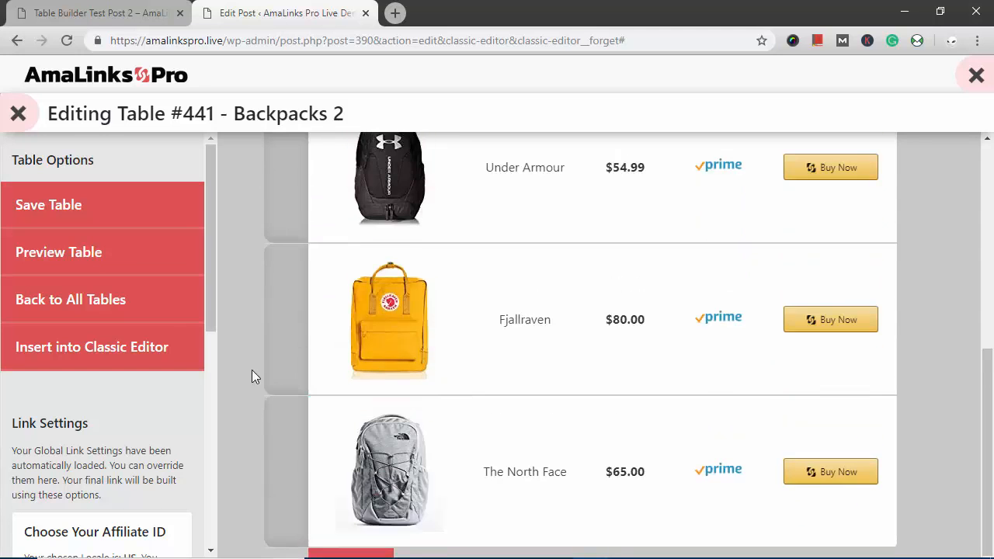
{"action": "left_click", "coordinate": [148, 220]}
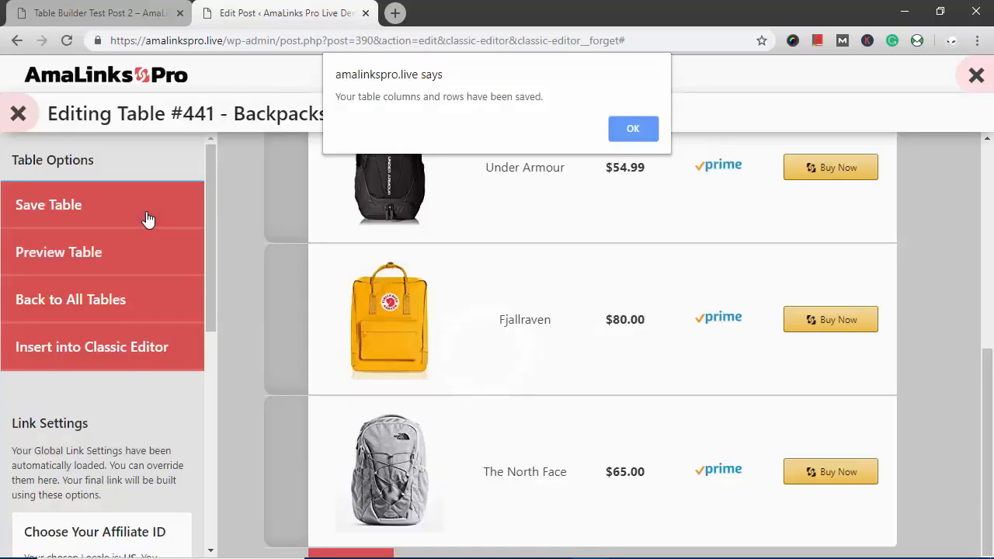
{"action": "left_click", "coordinate": [632, 130]}
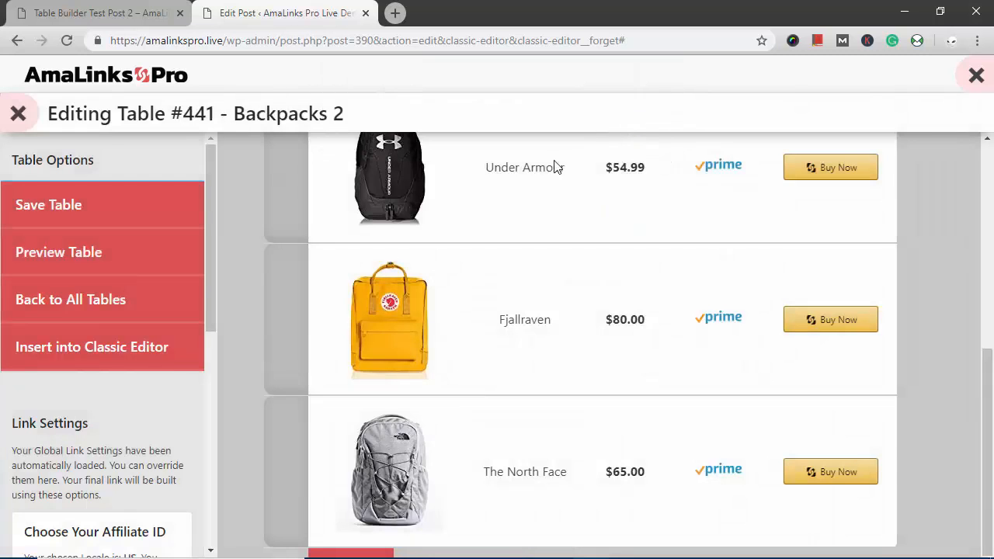
{"action": "left_click", "coordinate": [104, 360]}
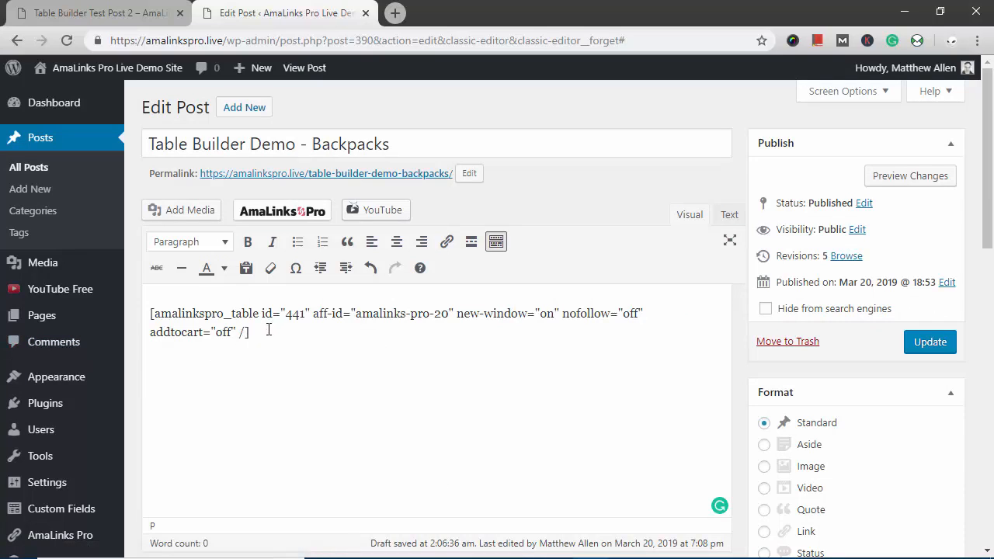
- Preview the Table Builder Demo - Backpacks post and examine the comparison table's columns and product rows on the page
{"action": "left_click", "coordinate": [870, 180]}
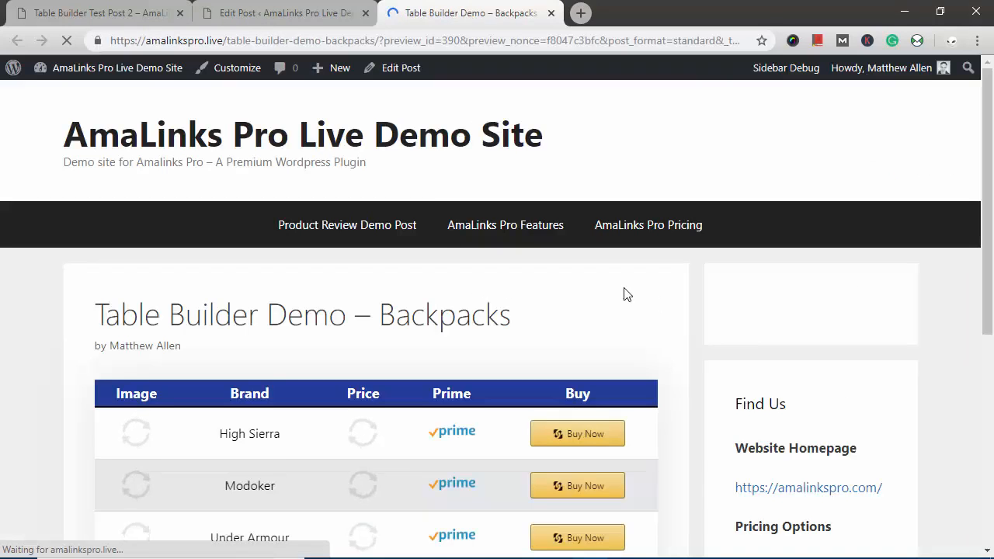
{"action": "scroll", "coordinate": [675, 299], "scroll_direction": "down", "scroll_amount": 2}
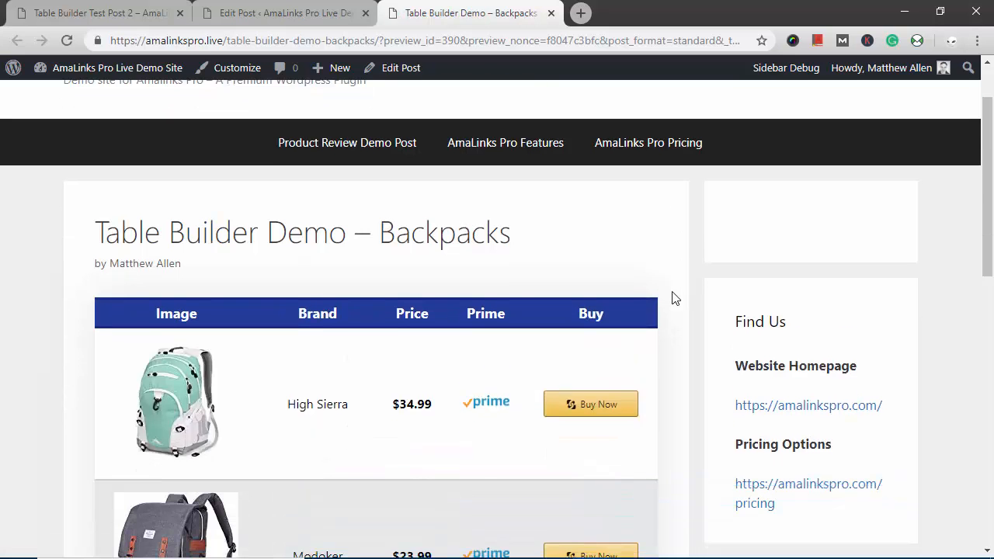
{"action": "scroll", "coordinate": [525, 304], "scroll_direction": "down", "scroll_amount": 6}
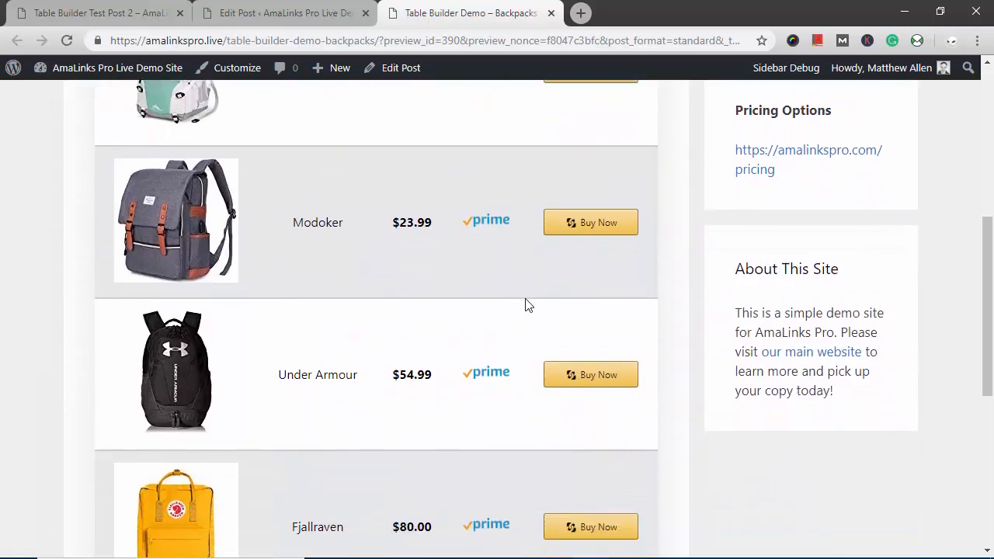
{"action": "scroll", "coordinate": [525, 305], "scroll_direction": "down", "scroll_amount": 1}
{"action": "scroll", "coordinate": [523, 304], "scroll_direction": "up", "scroll_amount": 3}
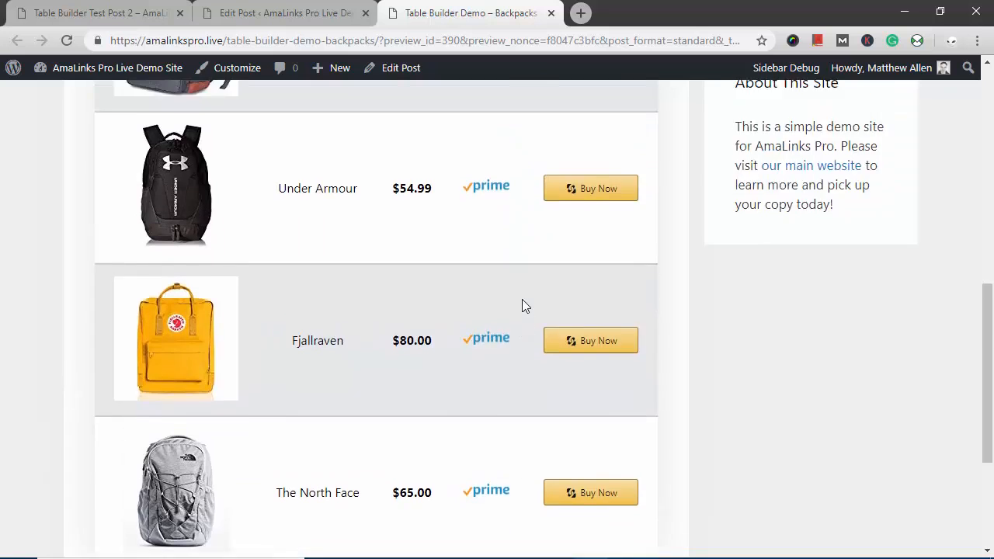
{"action": "scroll", "coordinate": [456, 323], "scroll_direction": "up", "scroll_amount": 3}
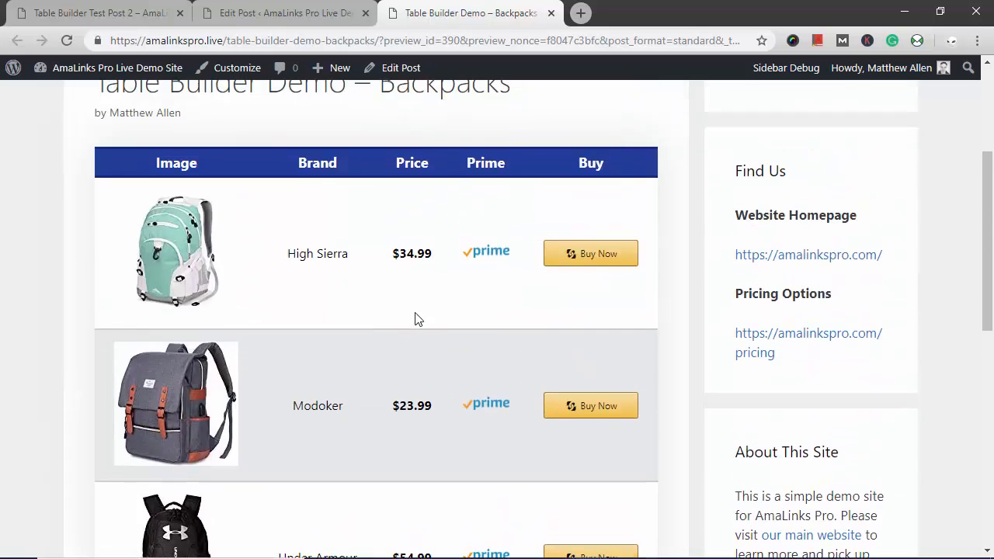
{"action": "scroll", "coordinate": [432, 308], "scroll_direction": "up", "scroll_amount": 2}
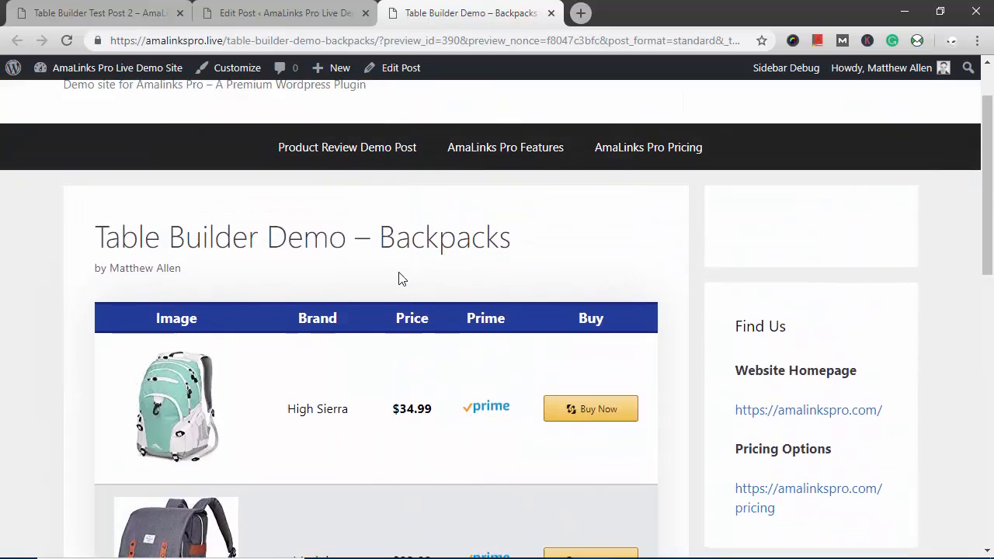
{"action": "scroll", "coordinate": [399, 273], "scroll_direction": "down", "scroll_amount": 1}
{"action": "scroll", "coordinate": [399, 274], "scroll_direction": "up", "scroll_amount": 2}
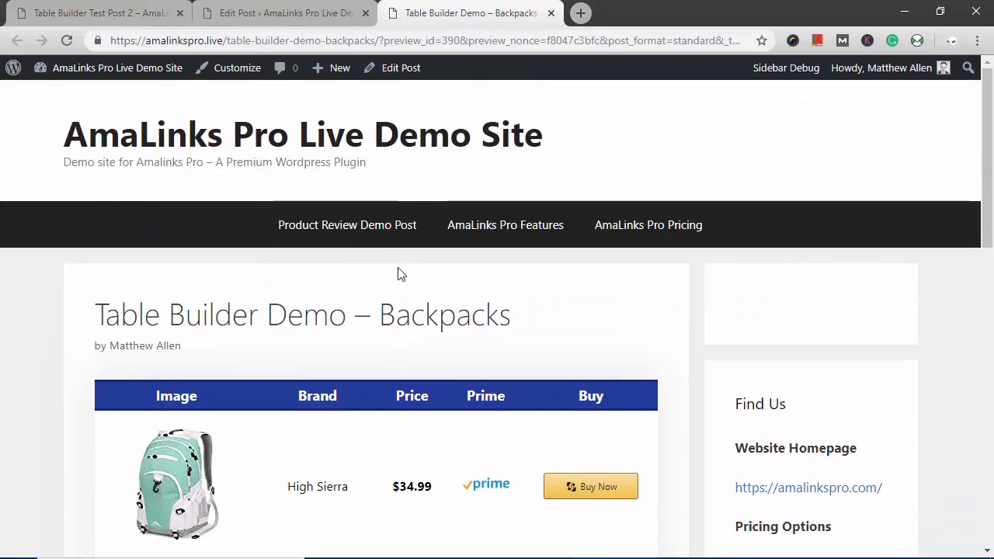